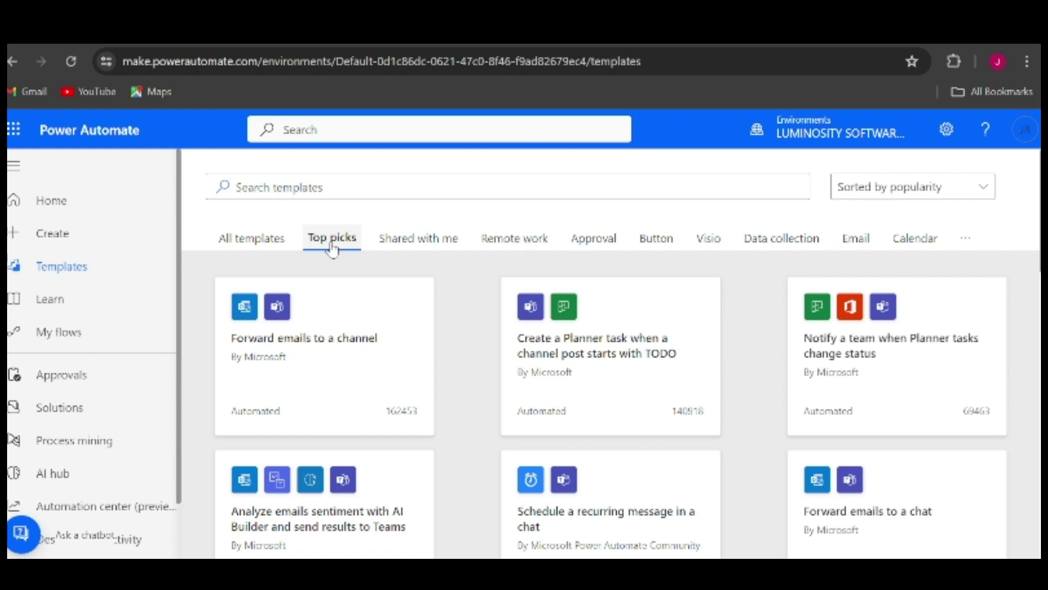
# Browse the Remote work, Approval, Button, Visio and Data collection templates, then open the Outlook.com-attachments-to-OneDrive template
pyautogui.click(503, 237)
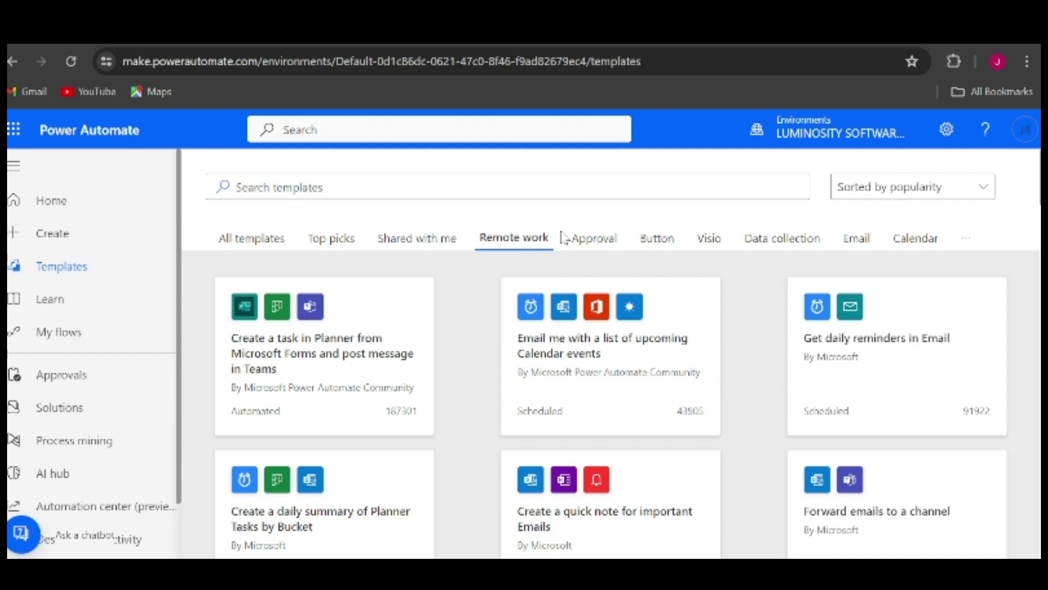
pyautogui.click(610, 237)
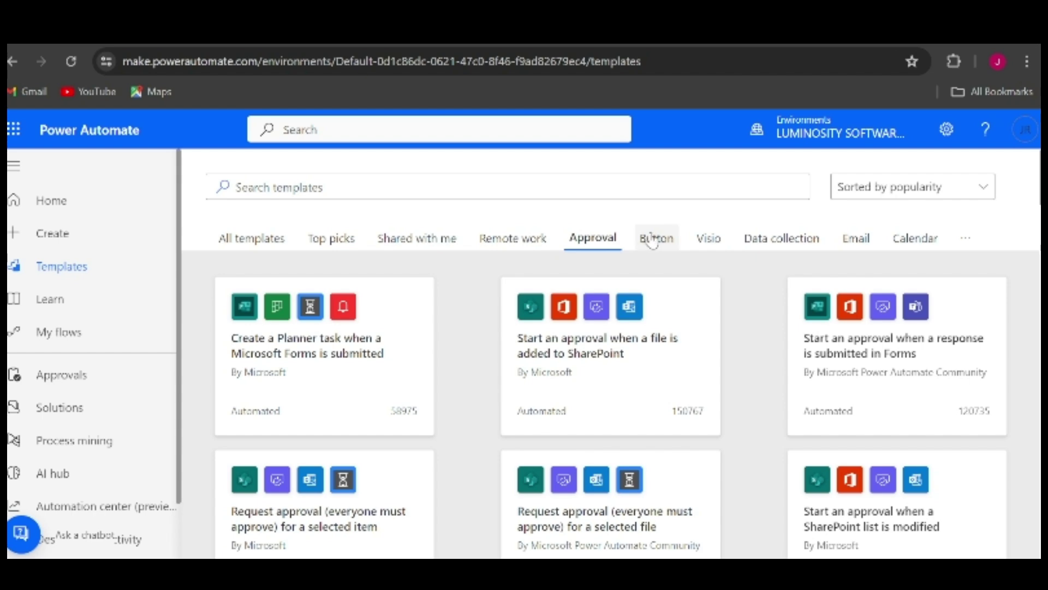
pyautogui.click(672, 243)
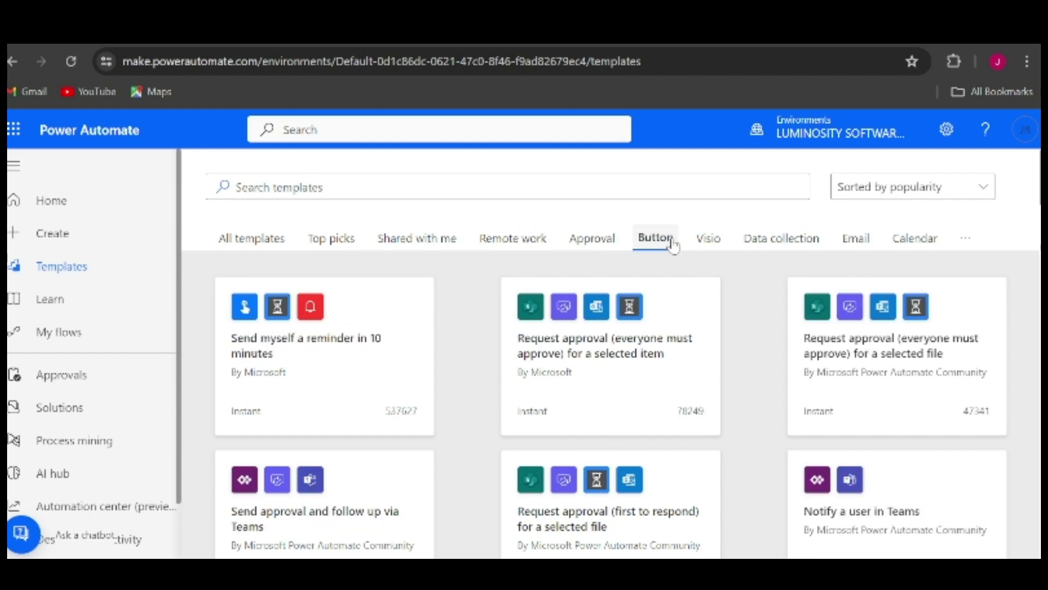
pyautogui.click(708, 240)
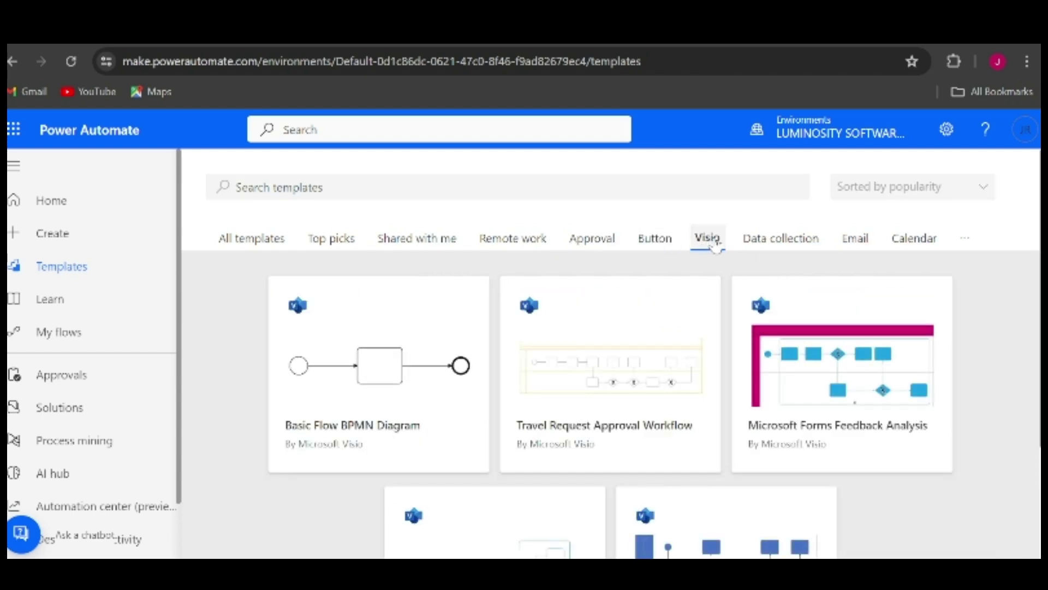
pyautogui.click(759, 241)
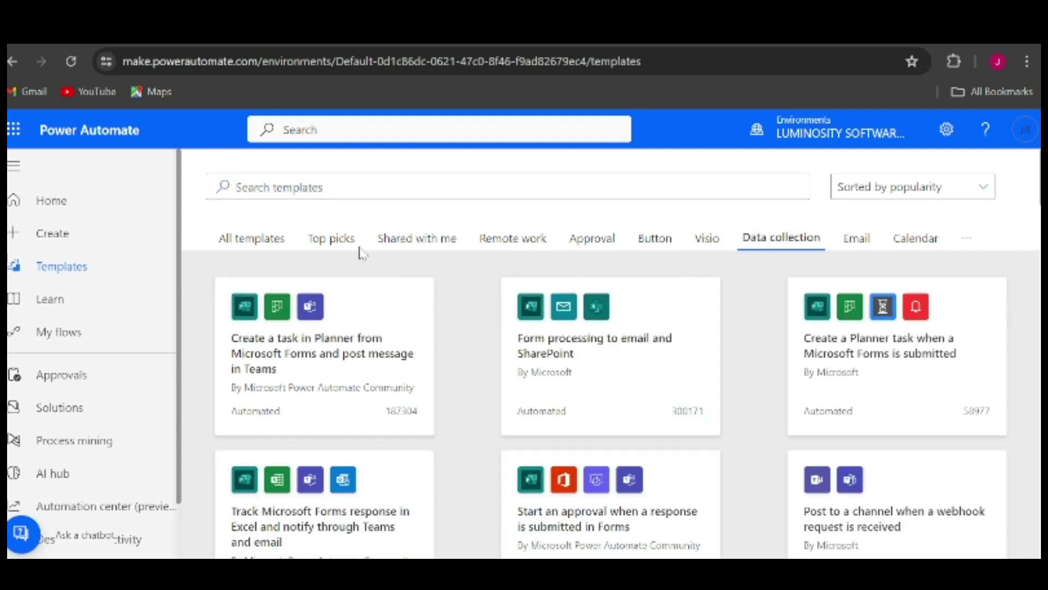
pyautogui.click(258, 247)
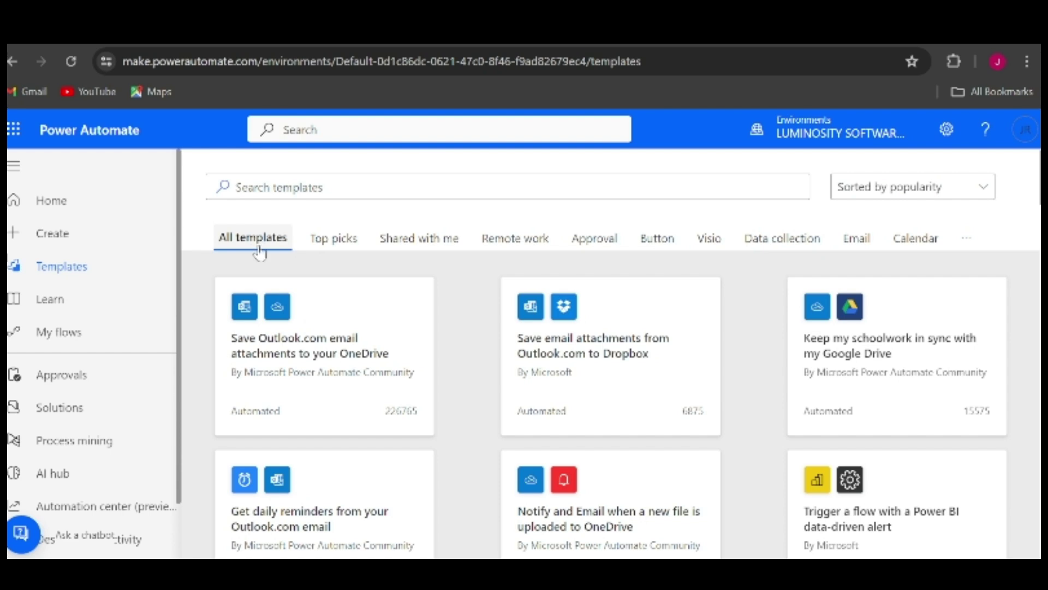
pyautogui.click(286, 353)
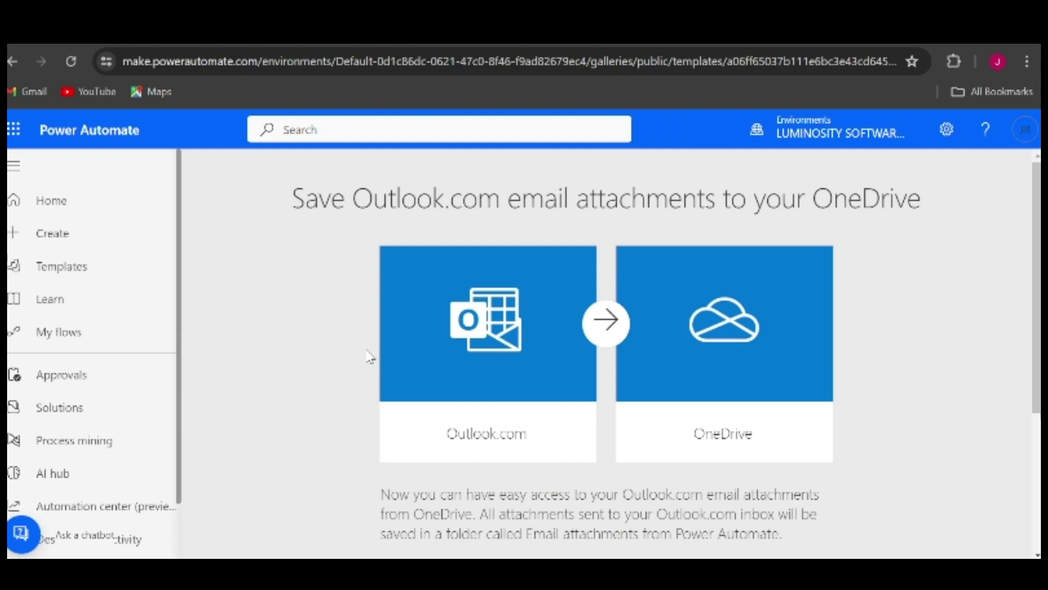
# Read the Save Outlook.com email attachments to OneDrive template's details, then go to the Create page
pyautogui.scroll(-1, 369, 356)
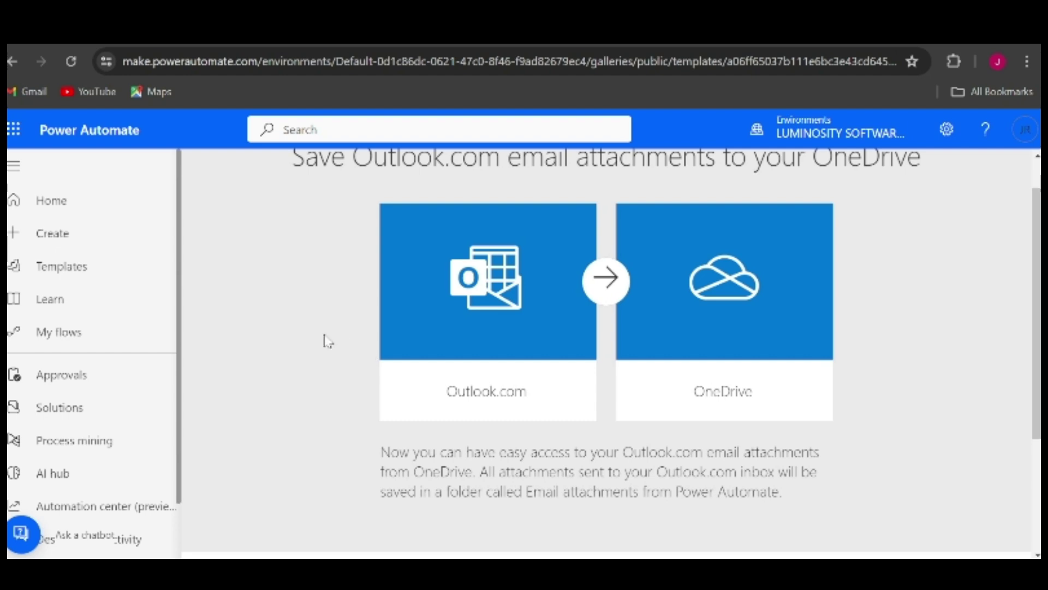
pyautogui.scroll(-1, 325, 341)
pyautogui.scroll(1, 323, 341)
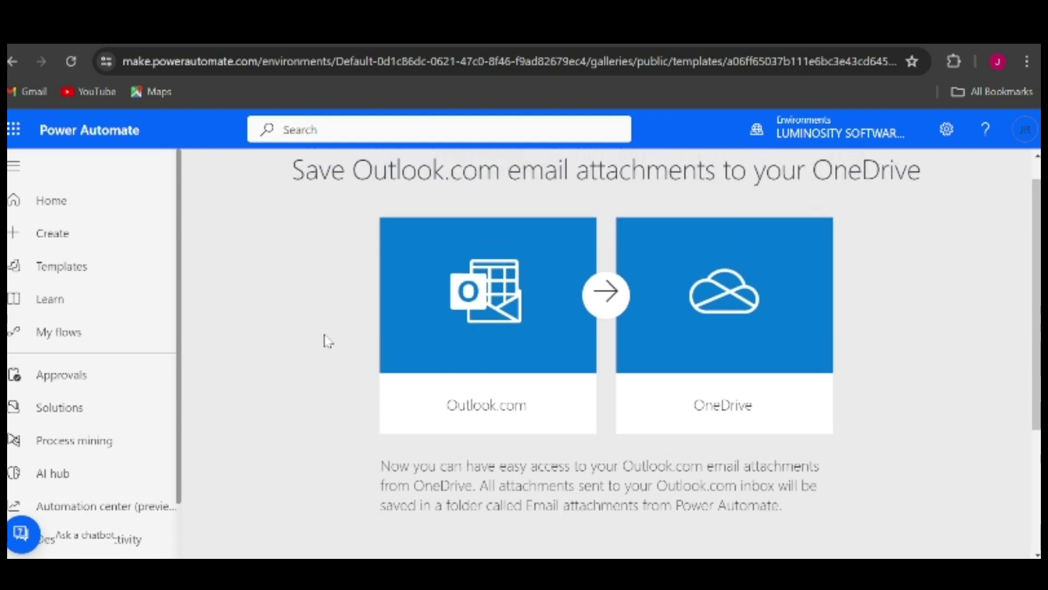
pyautogui.scroll(1, 359, 263)
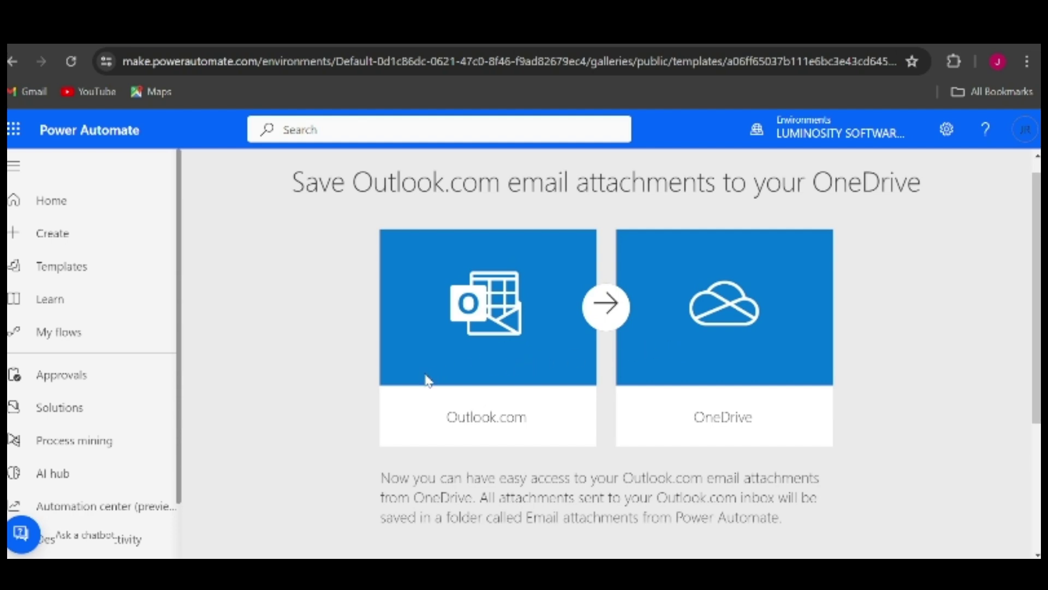
pyautogui.scroll(-1, 428, 380)
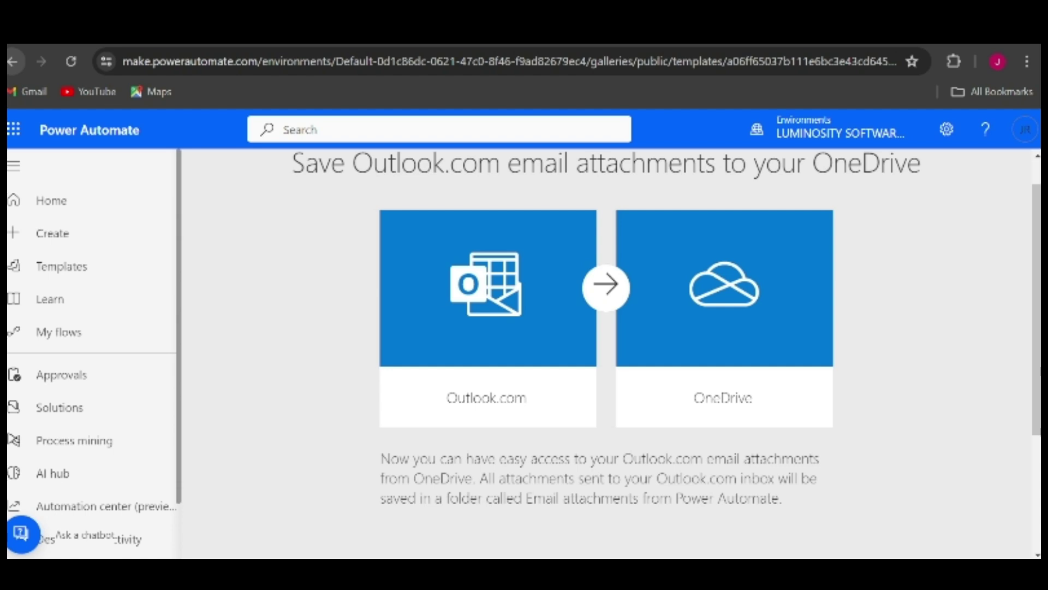
pyautogui.click(45, 247)
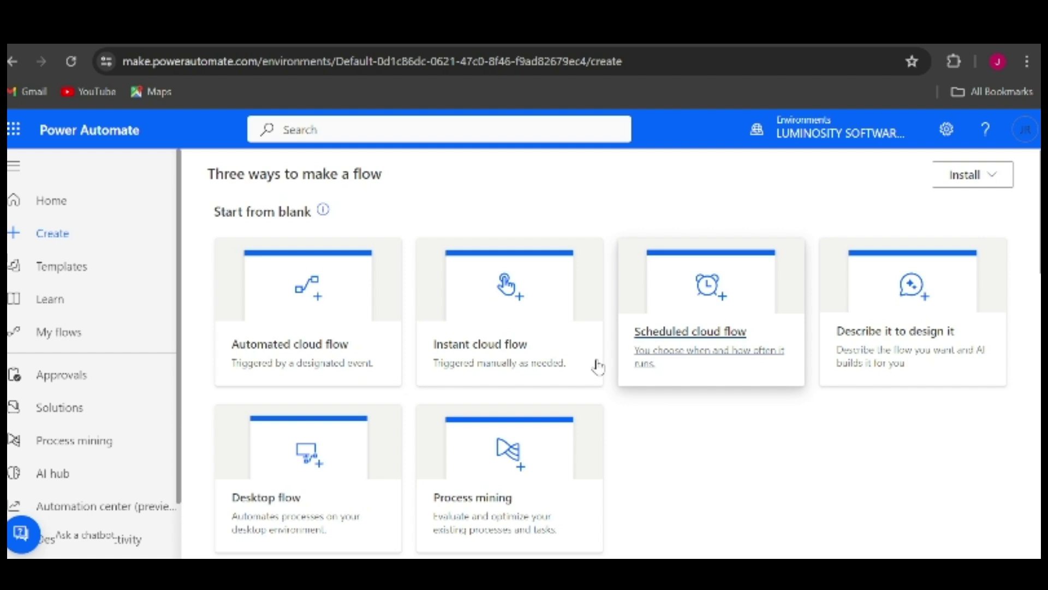
# Preview the Forms new-response and SharePoint item-created triggers for an automated flow, then discard the setup
pyautogui.click(327, 358)
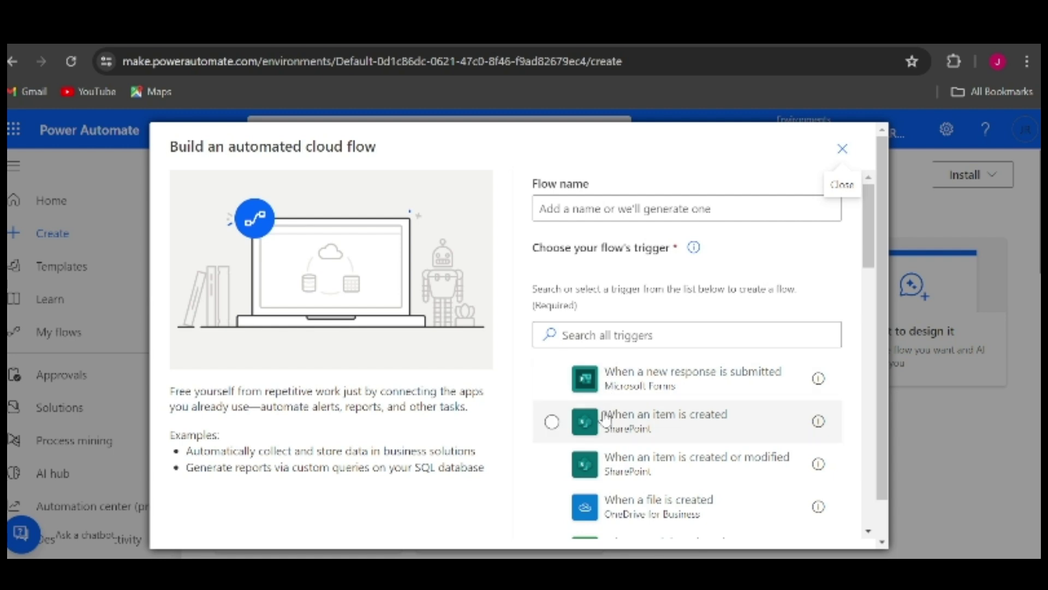
pyautogui.click(551, 380)
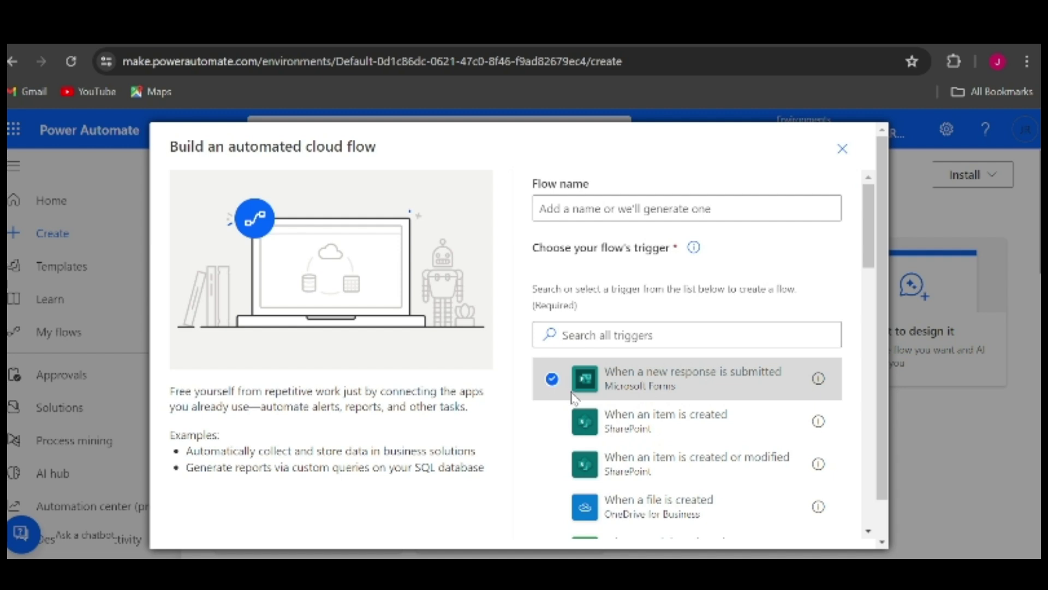
pyautogui.click(559, 422)
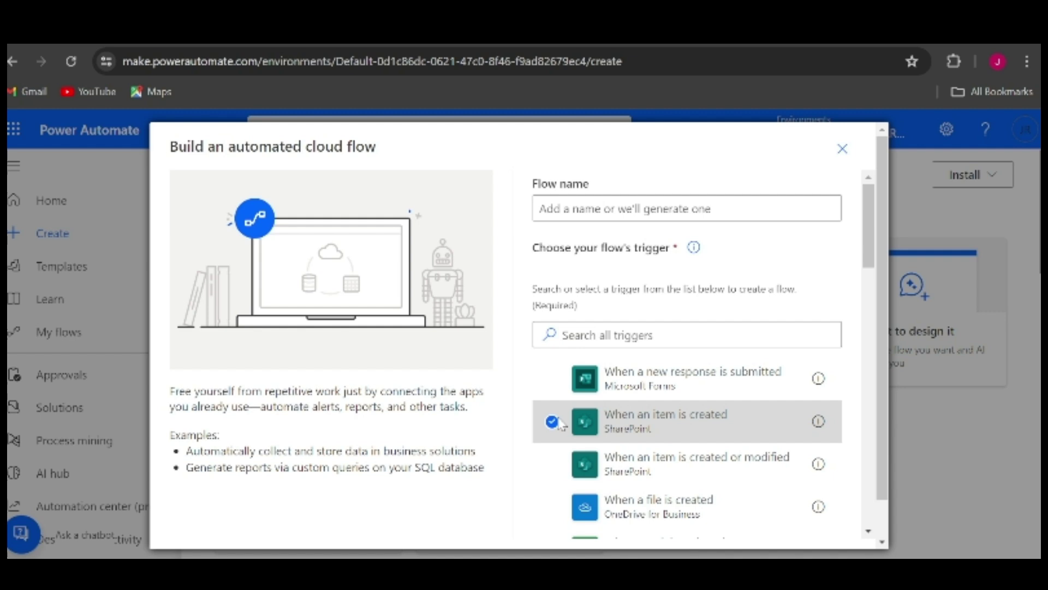
pyautogui.click(838, 150)
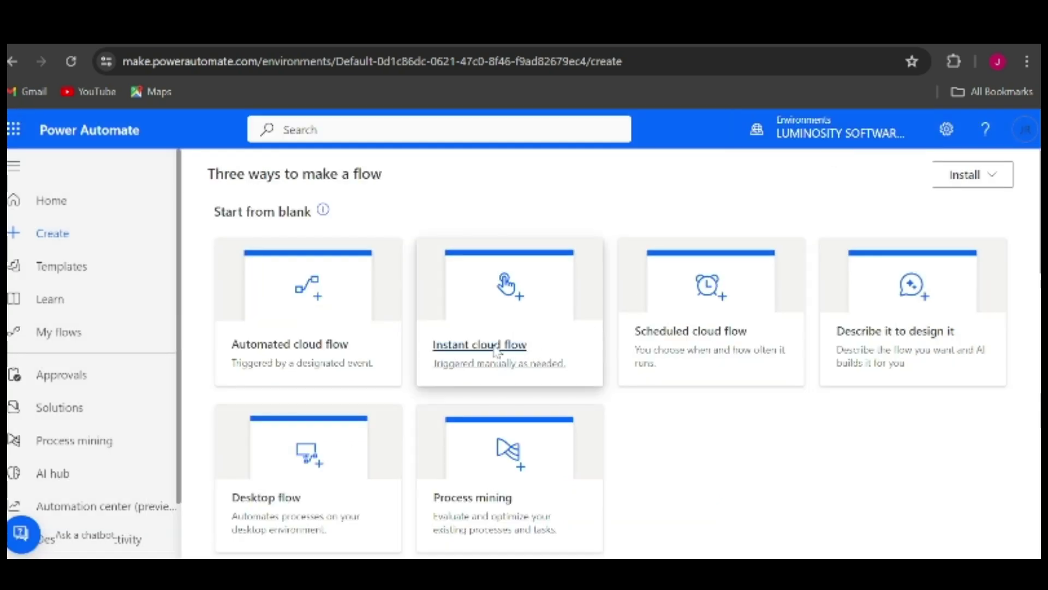
pyautogui.click(493, 349)
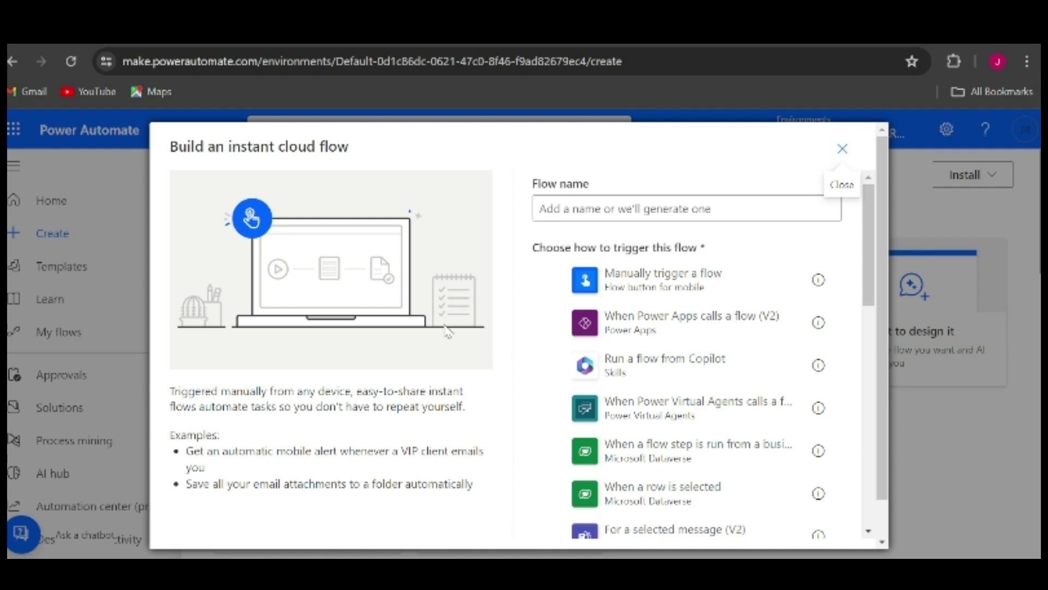
# Look through the instant cloud flow trigger list and close it without building anything
pyautogui.scroll(-2, 604, 337)
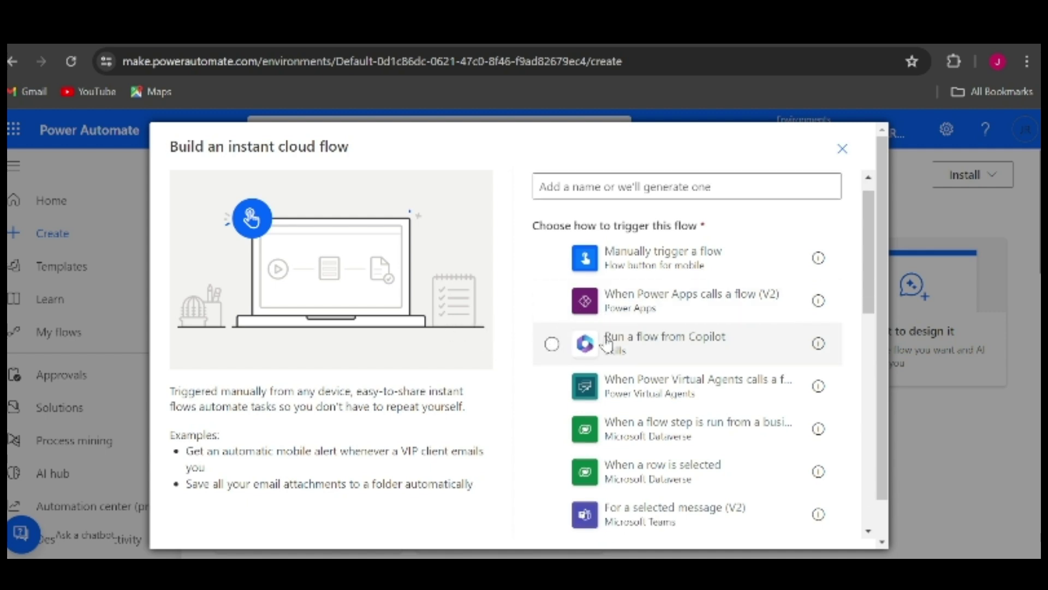
pyautogui.scroll(-1, 606, 341)
pyautogui.scroll(3, 606, 341)
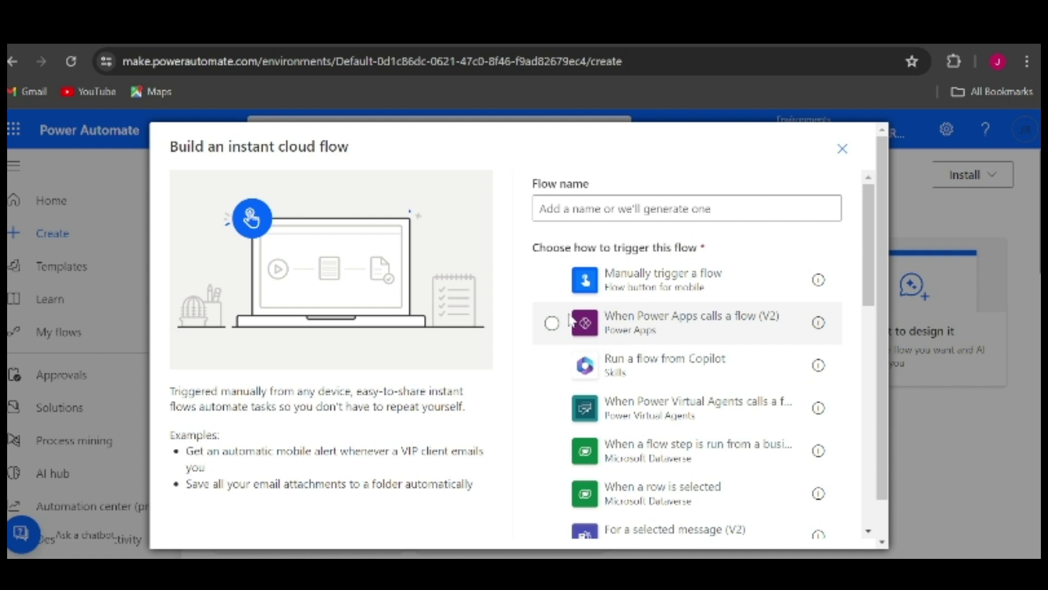
pyautogui.click(837, 146)
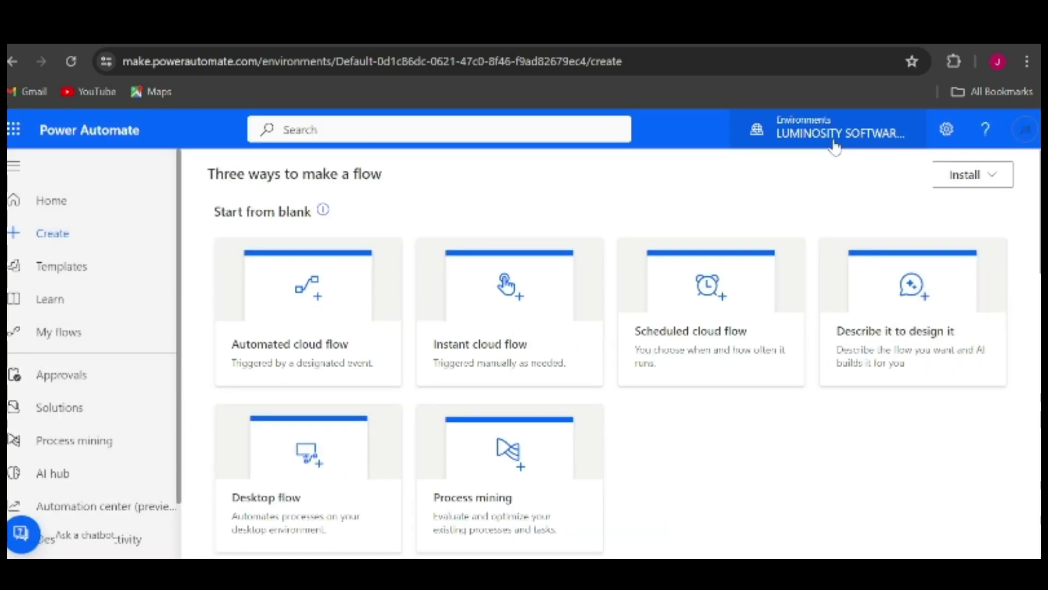
pyautogui.click(709, 322)
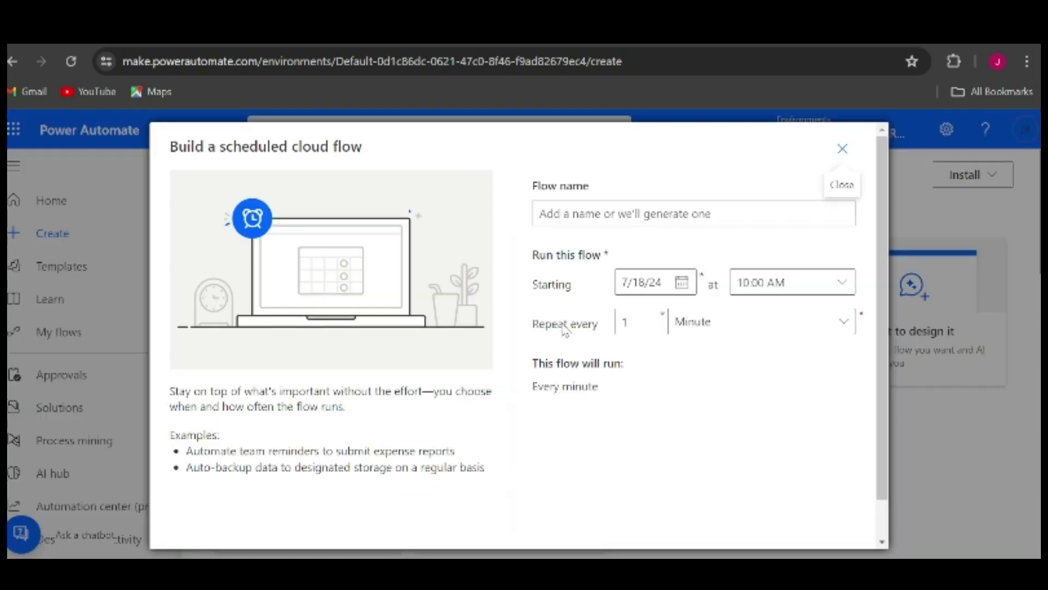
# Check the scheduled flow's repeat-unit choices, keep Minute, and close the setup
pyautogui.click(708, 320)
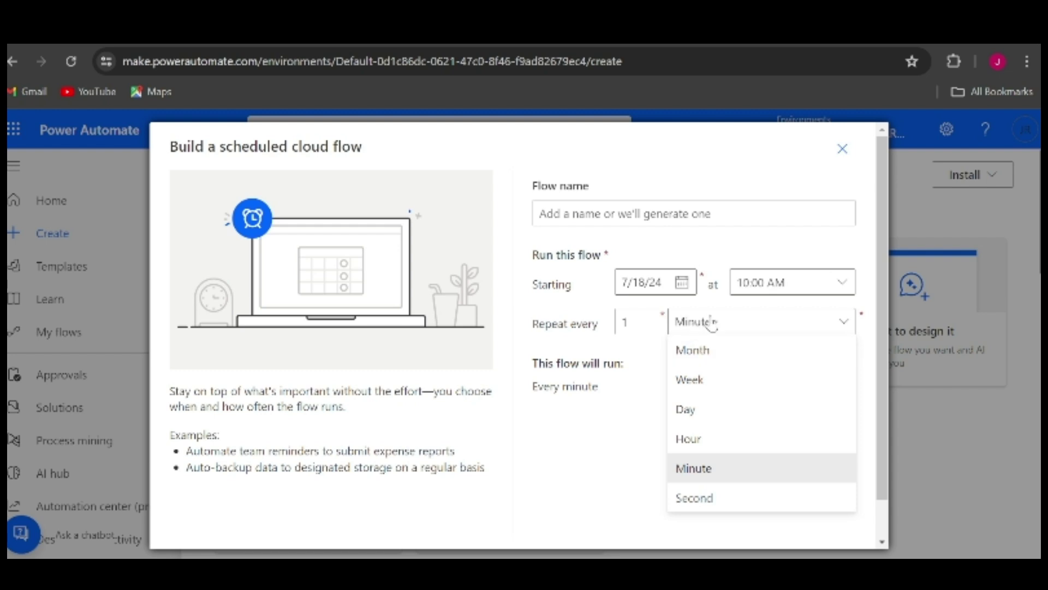
pyautogui.click(711, 323)
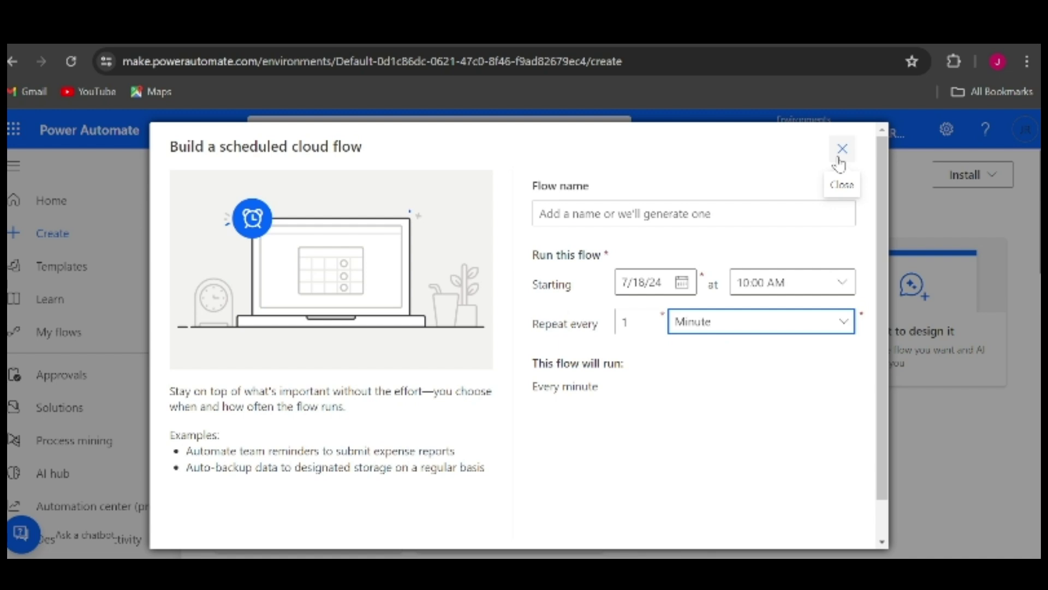
pyautogui.click(838, 159)
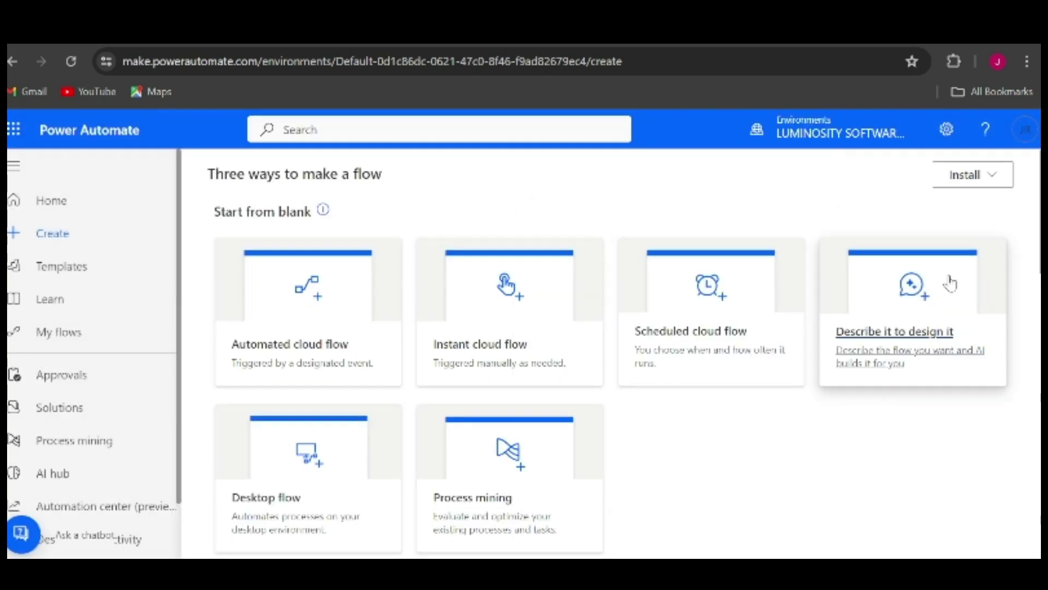
# Glance at the Describe it to design it option, then return and choose Desktop flow
pyautogui.click(911, 340)
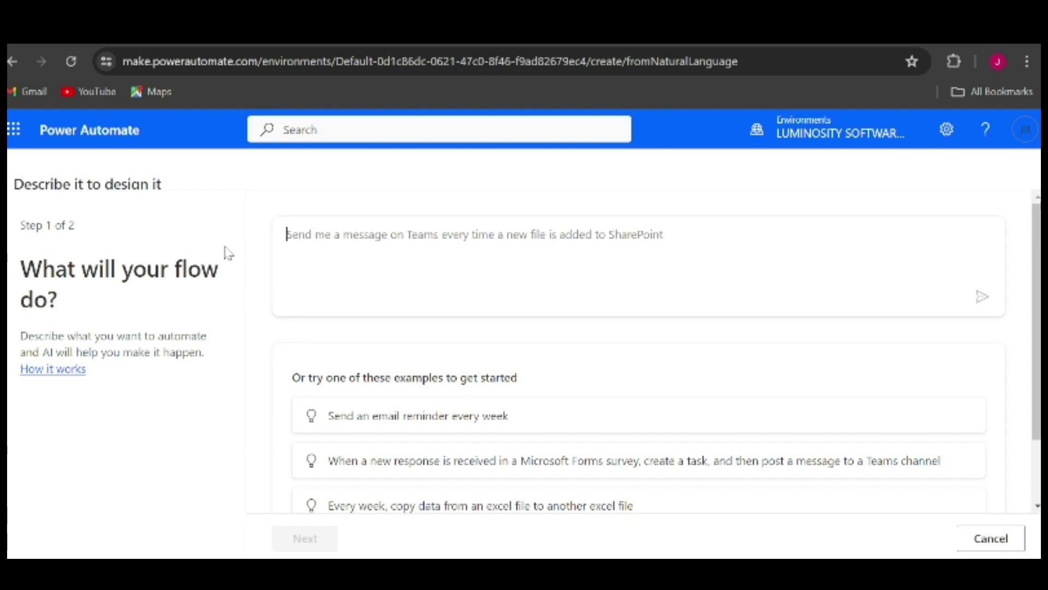
pyautogui.click(10, 63)
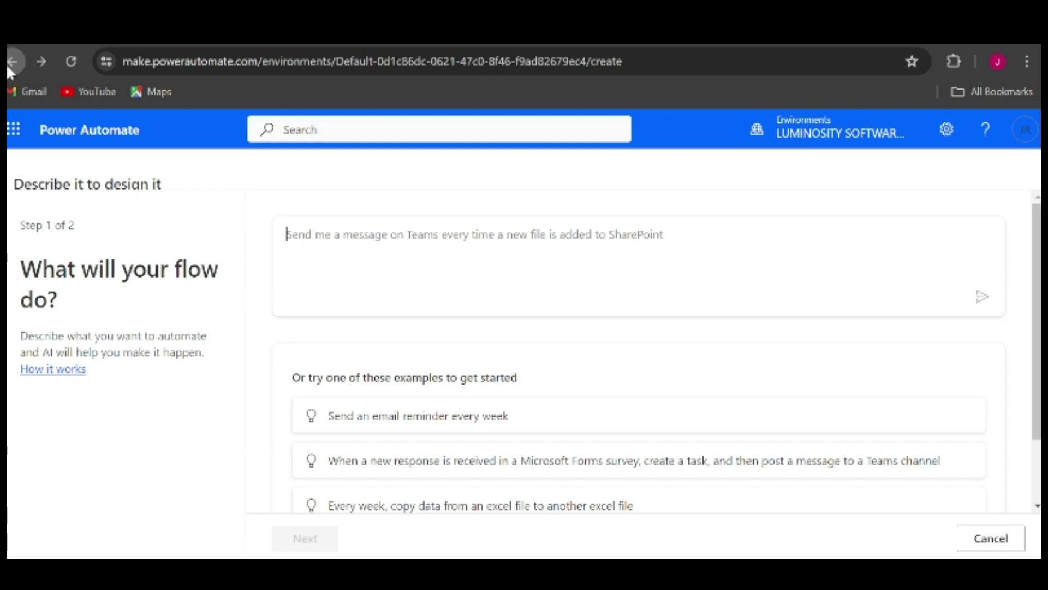
pyautogui.scroll(-1, 282, 310)
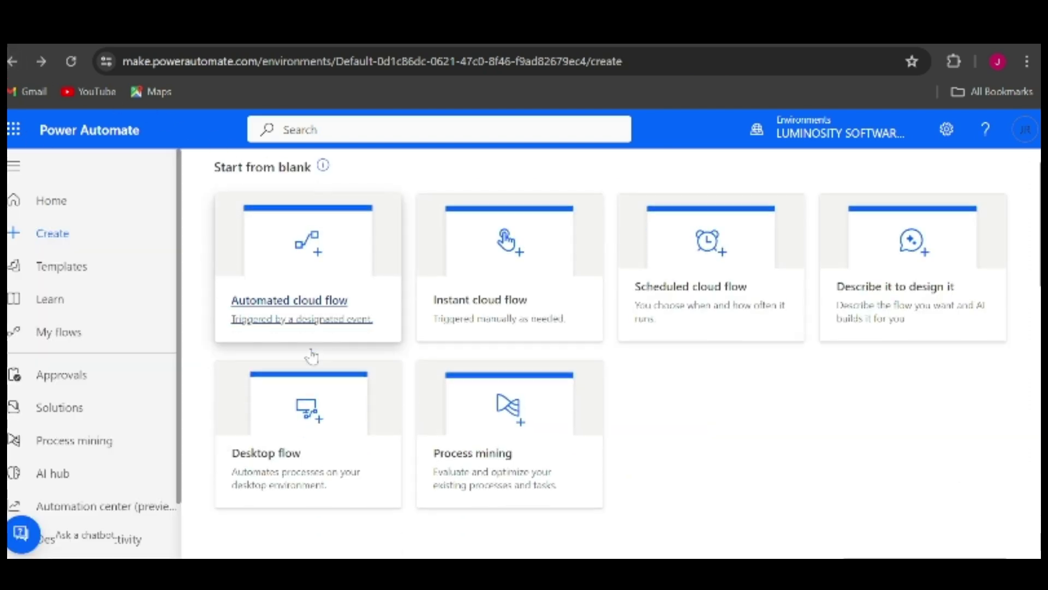
pyautogui.click(288, 455)
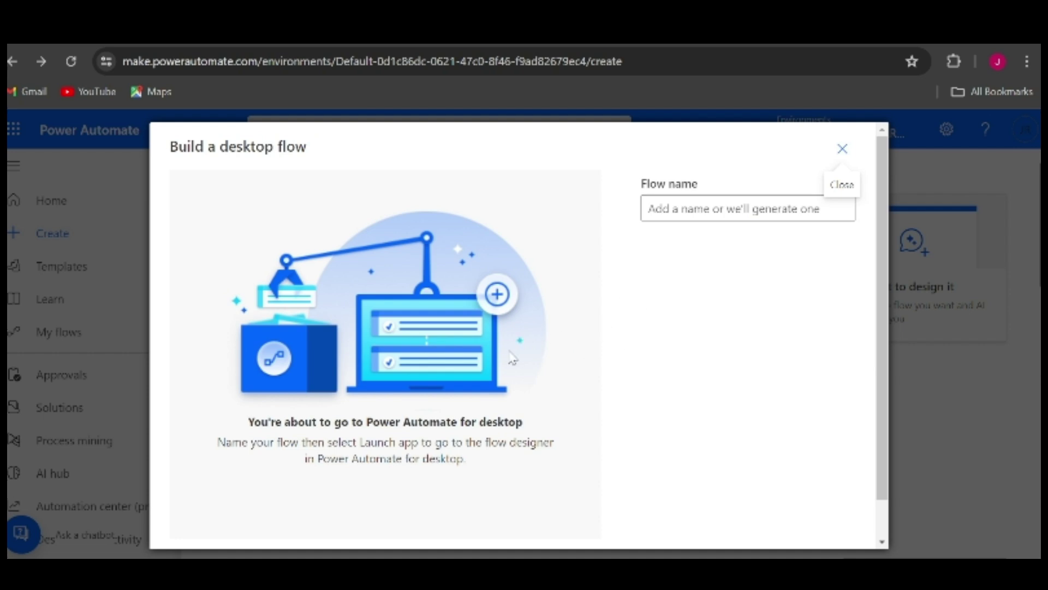
# Look over the Build a desktop flow dialog and cancel it
pyautogui.scroll(-2, 512, 358)
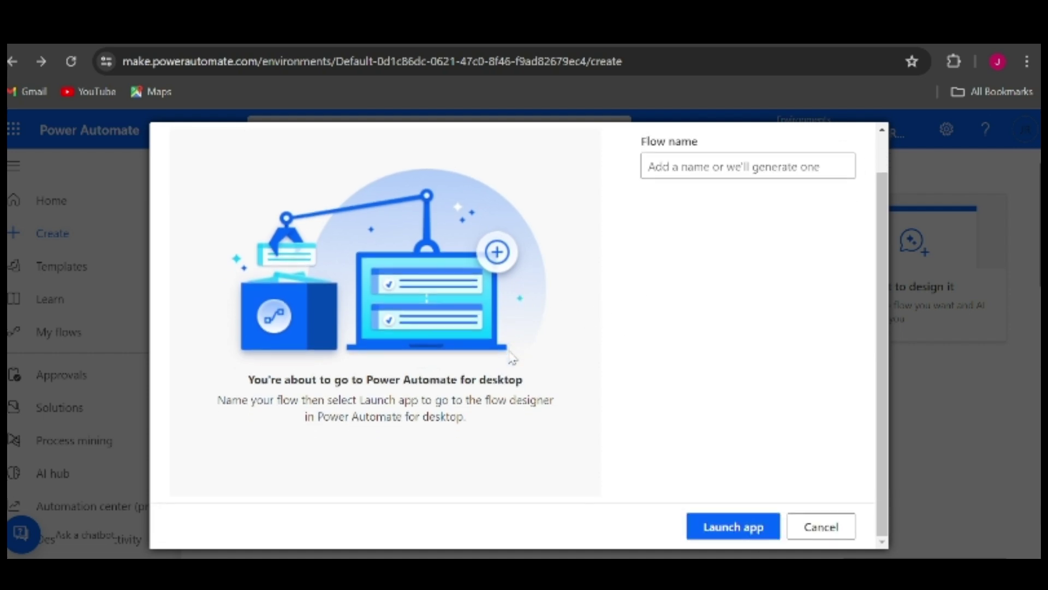
pyautogui.scroll(2, 561, 296)
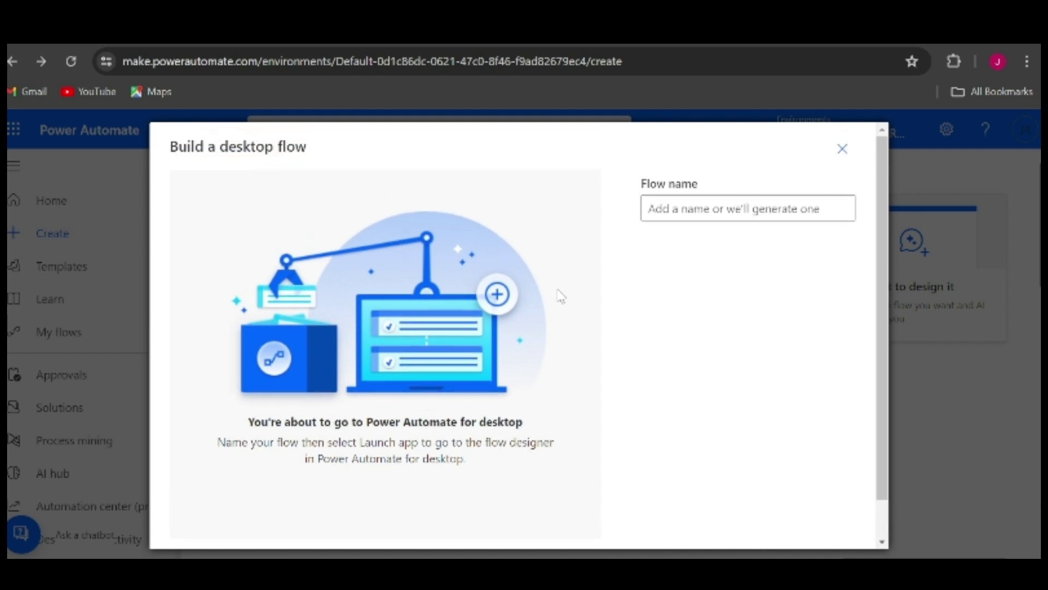
pyautogui.scroll(-2, 555, 362)
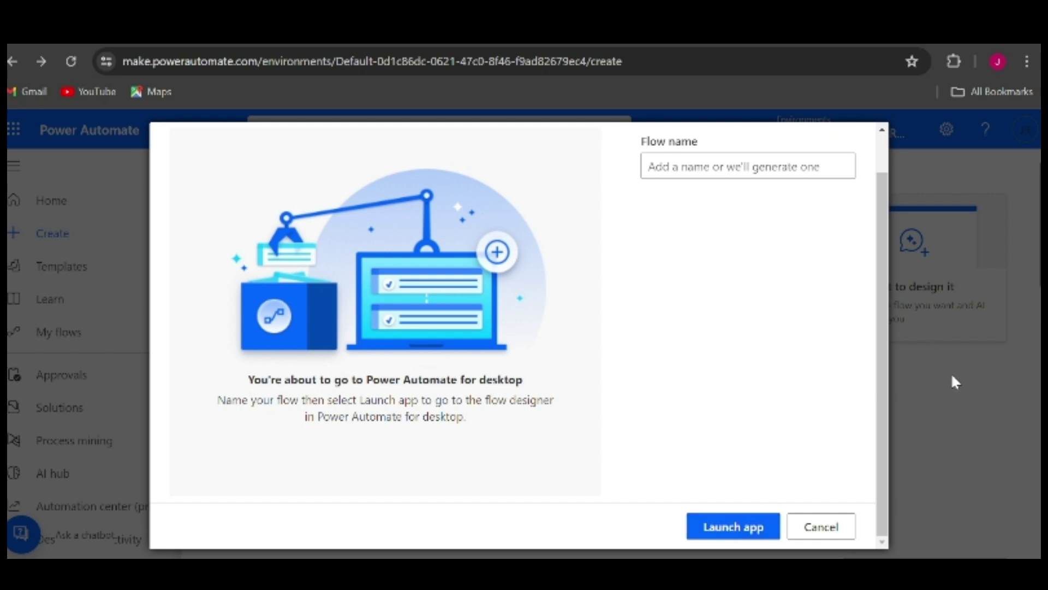
pyautogui.click(823, 523)
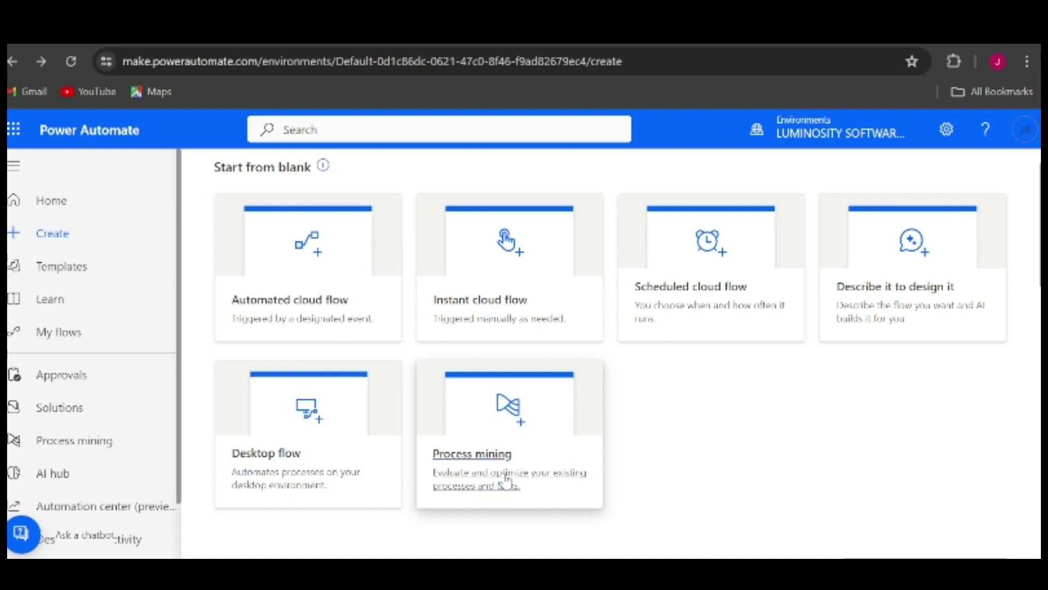
pyautogui.scroll(-2, 486, 483)
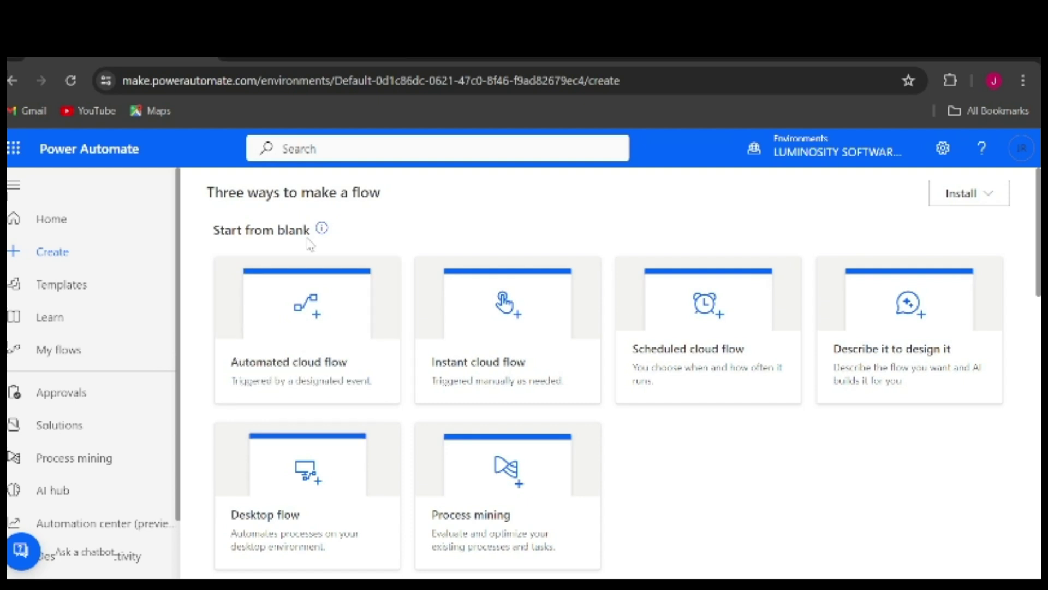
# Start an automated cloud flow named flow1 using the Outlook When a new email arrives (V3) trigger
pyautogui.click(320, 362)
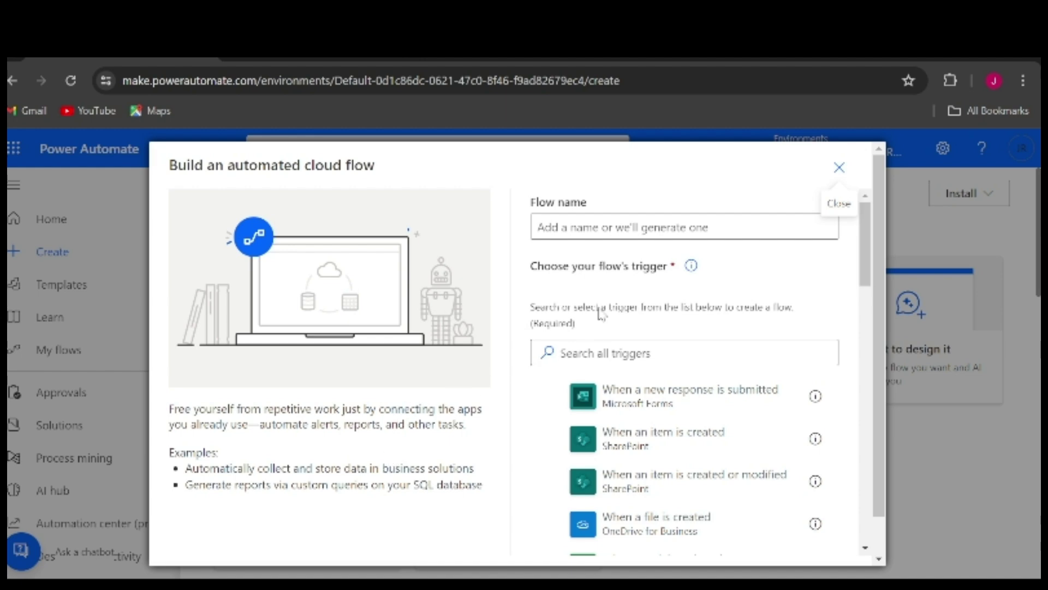
pyautogui.click(586, 230)
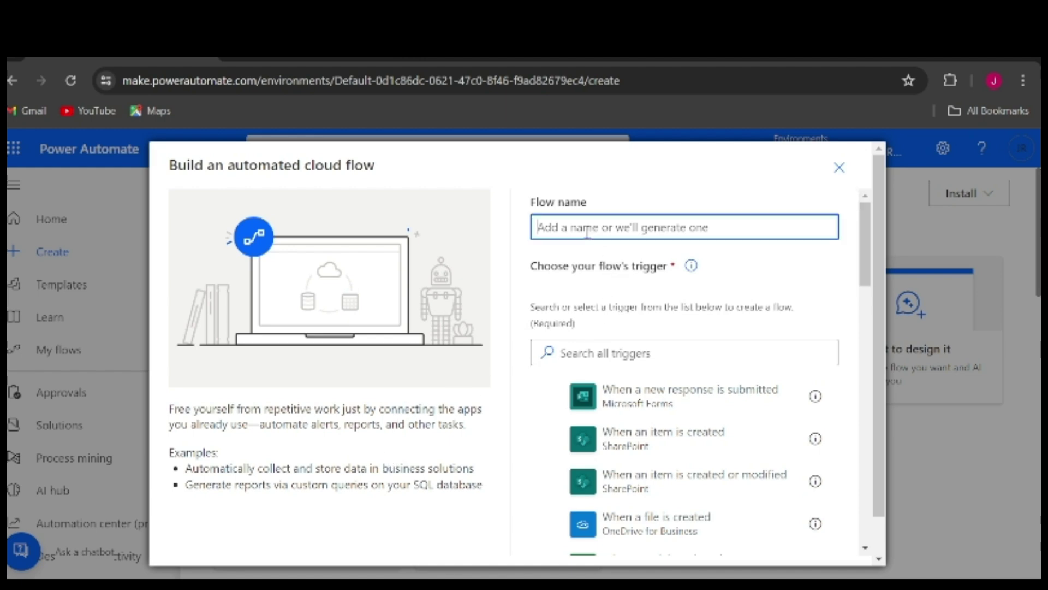
pyautogui.write('flow1')
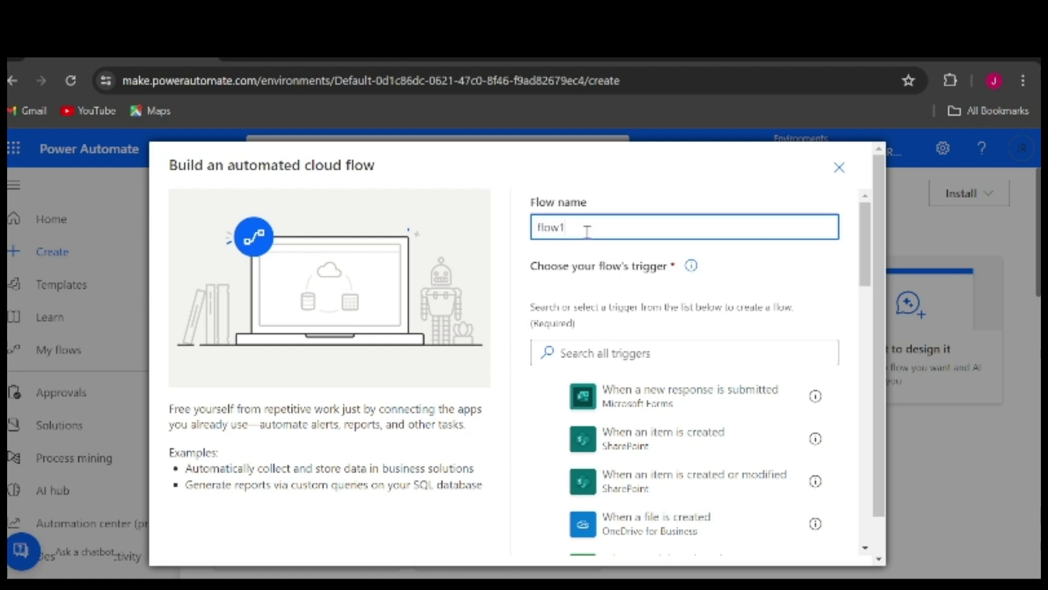
pyautogui.click(625, 353)
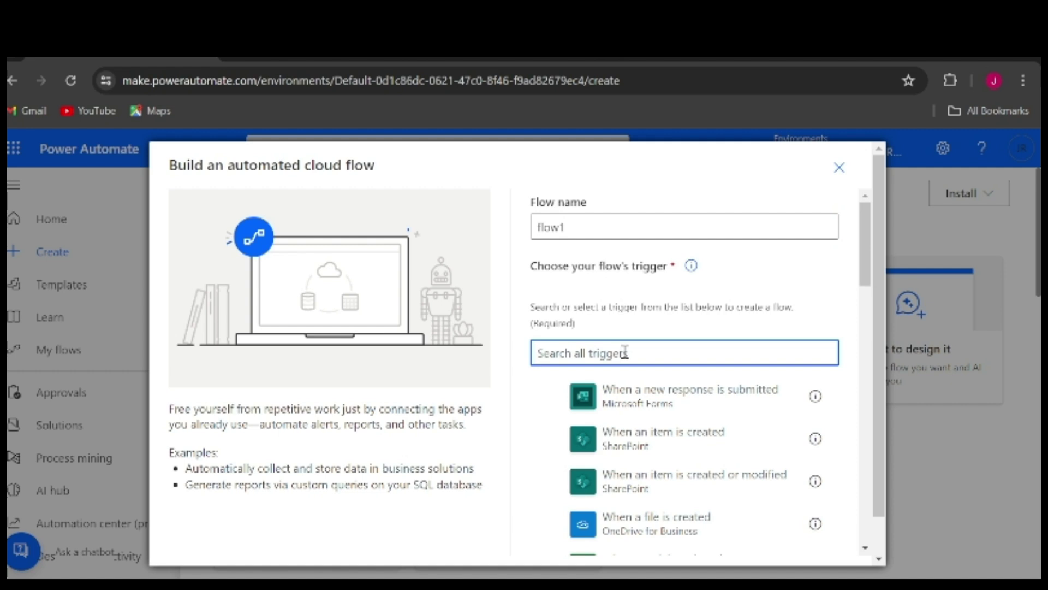
pyautogui.write('outlook')
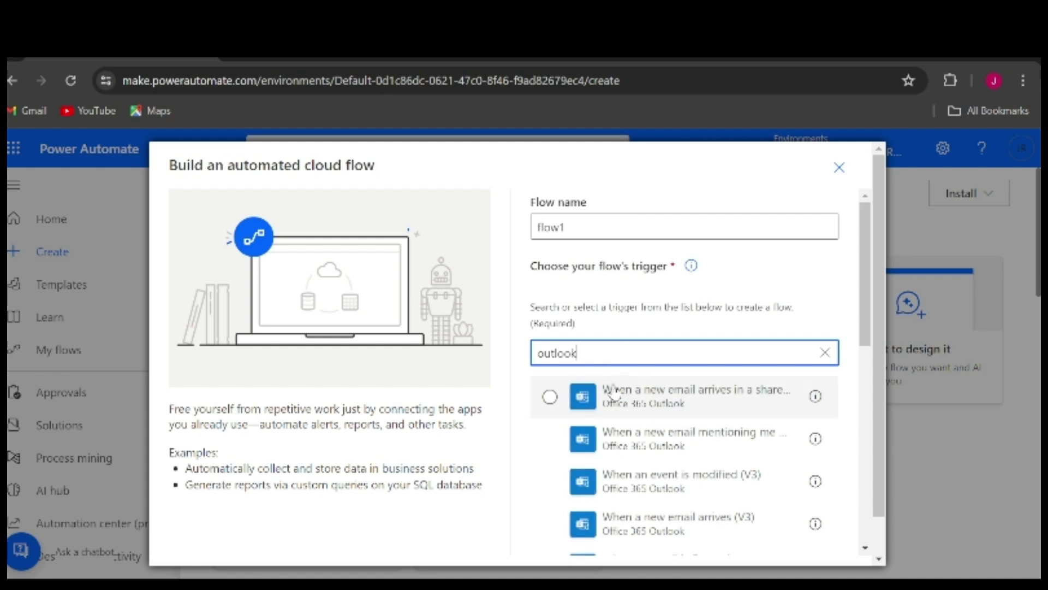
pyautogui.scroll(-2, 639, 452)
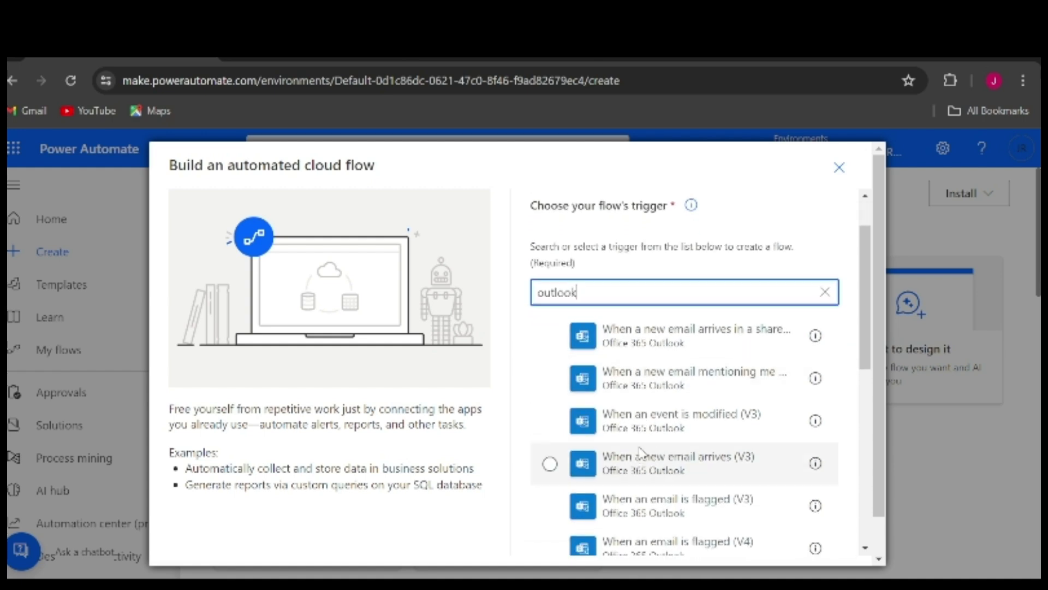
pyautogui.scroll(-1, 638, 365)
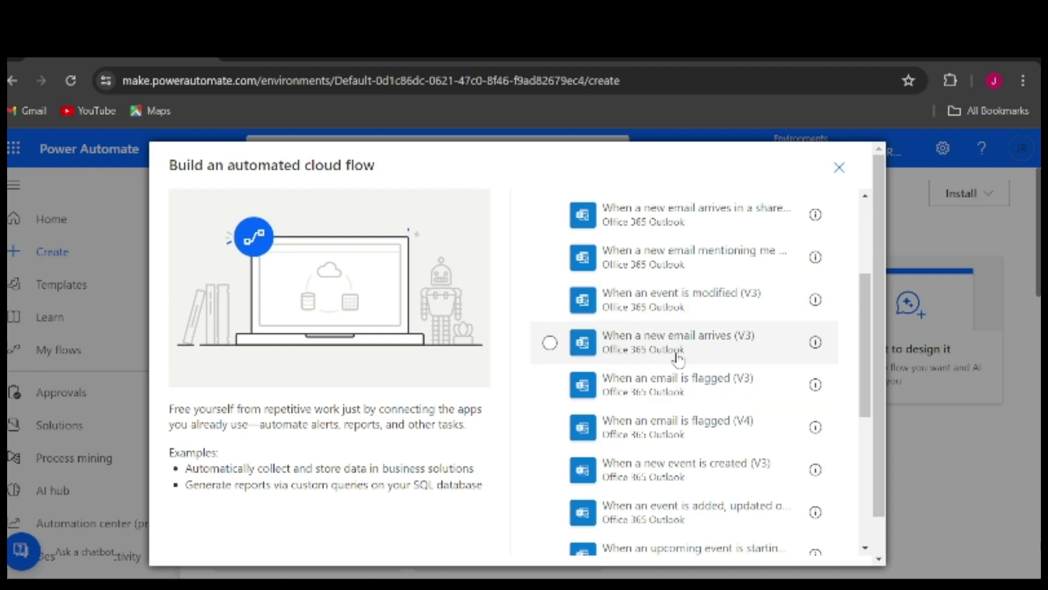
pyautogui.click(543, 346)
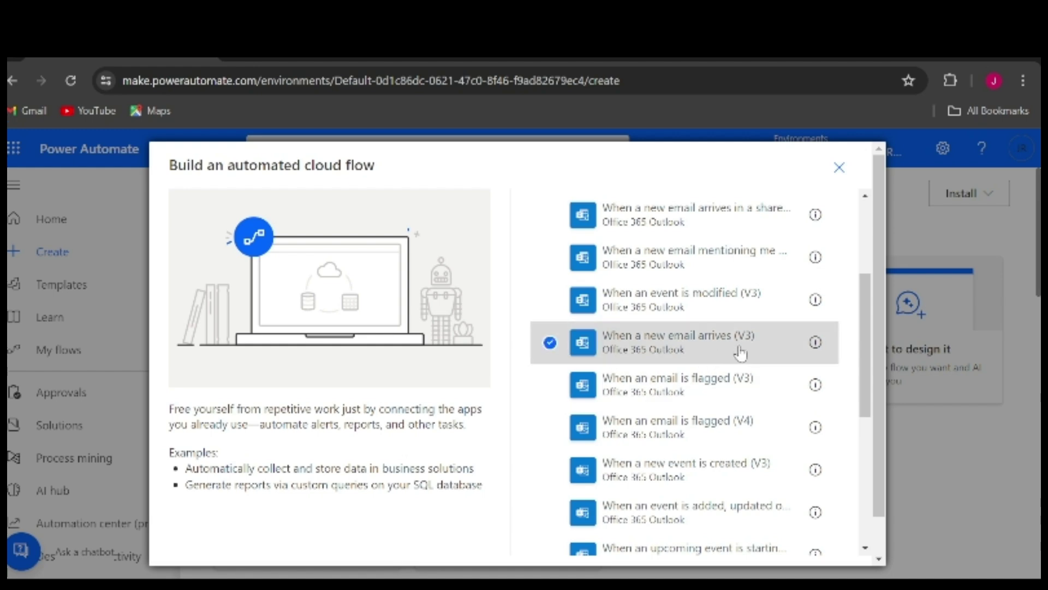
pyautogui.scroll(-6, 741, 353)
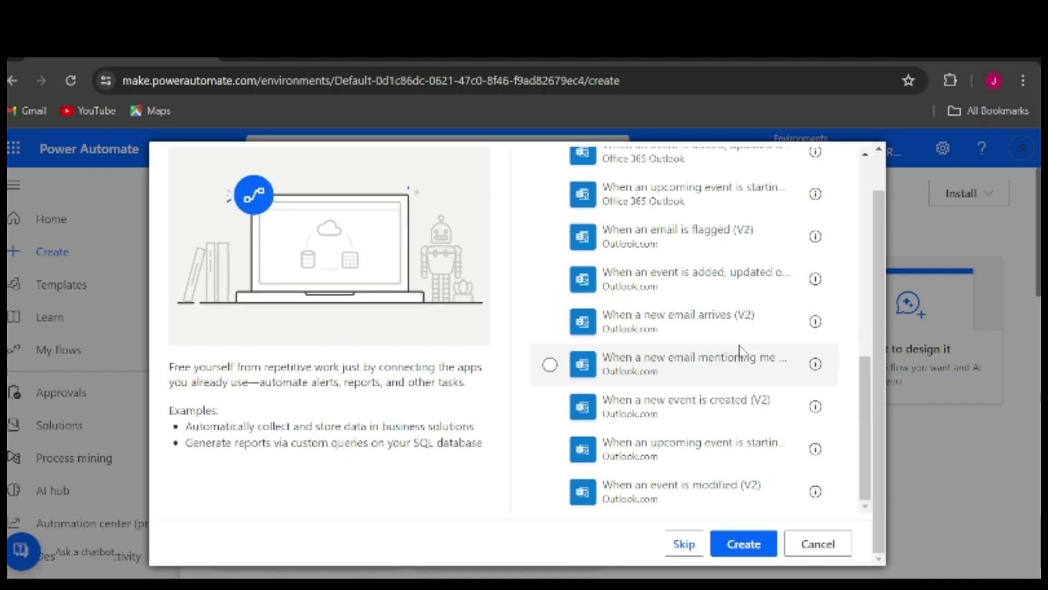
# Create flow1 and open the When a new email arrives (V3) trigger's parameters
pyautogui.click(743, 544)
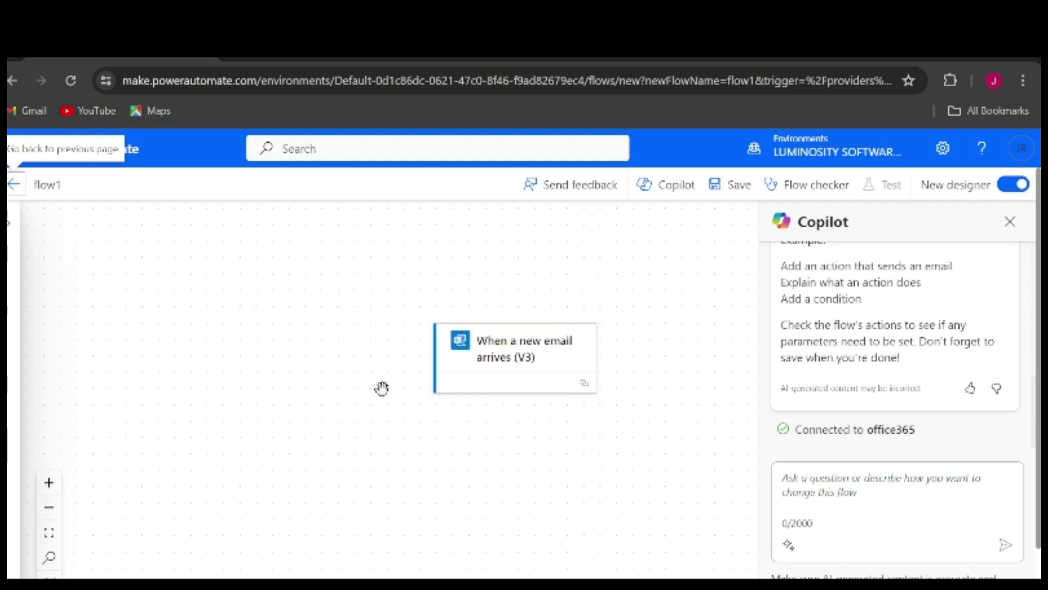
pyautogui.click(583, 388)
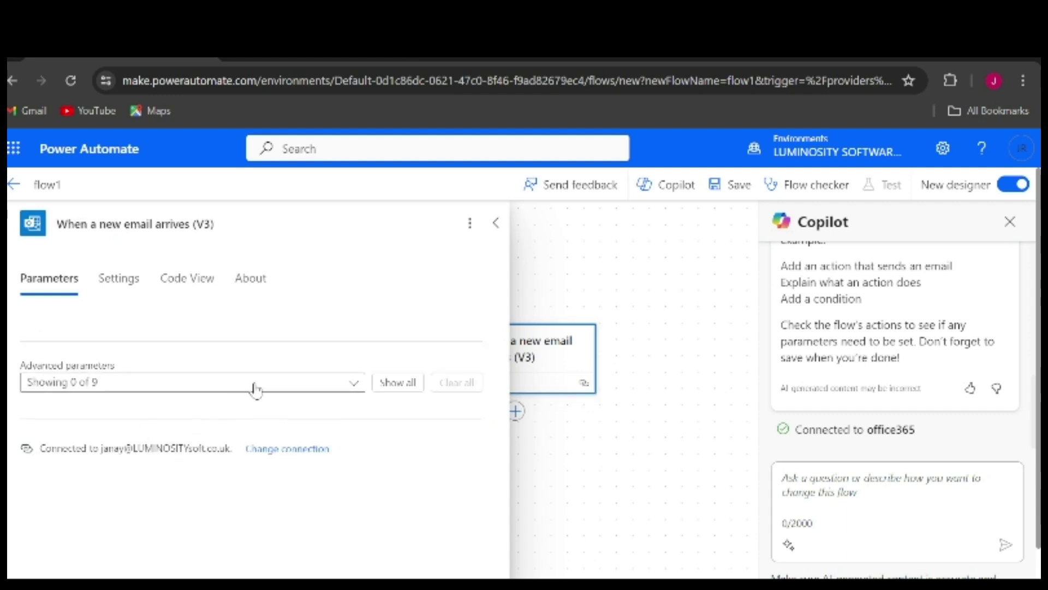
# Show the trigger's advanced parameters and set the To filter to the suggested recipient
pyautogui.click(388, 384)
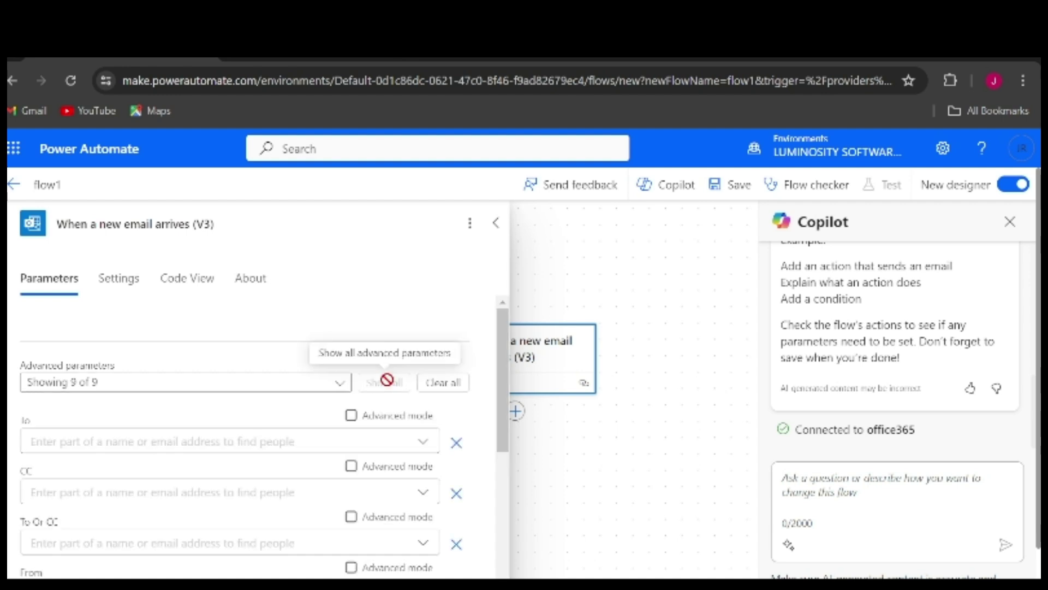
pyautogui.scroll(-1, 221, 433)
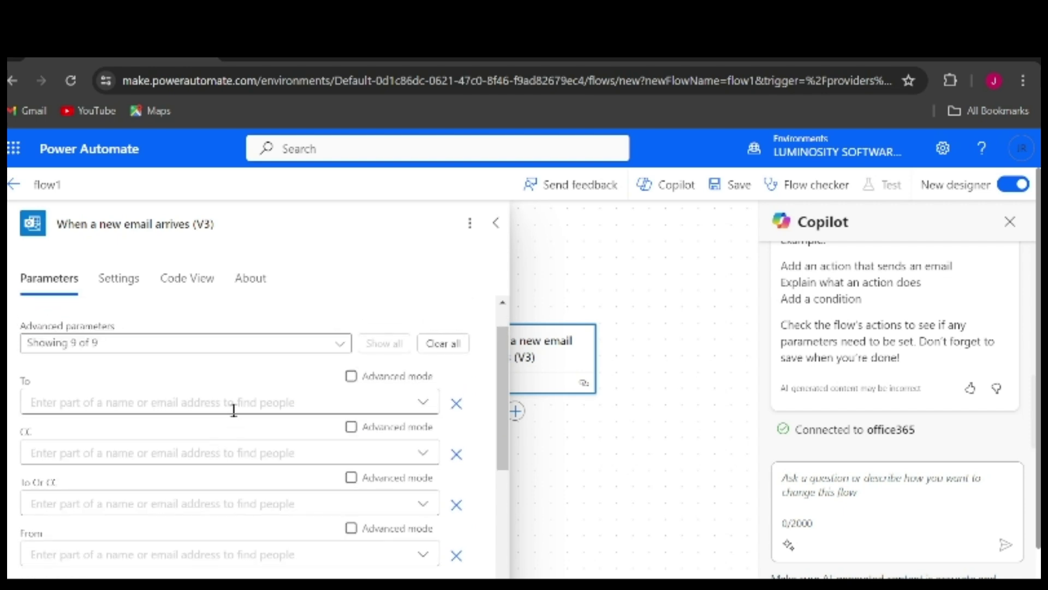
pyautogui.click(171, 405)
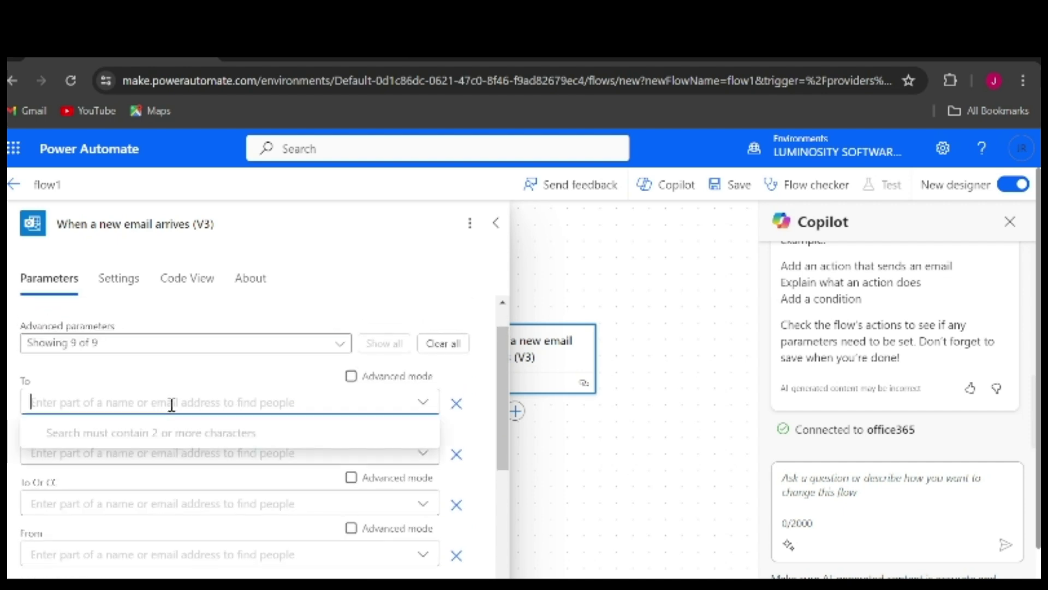
pyautogui.write('janay')
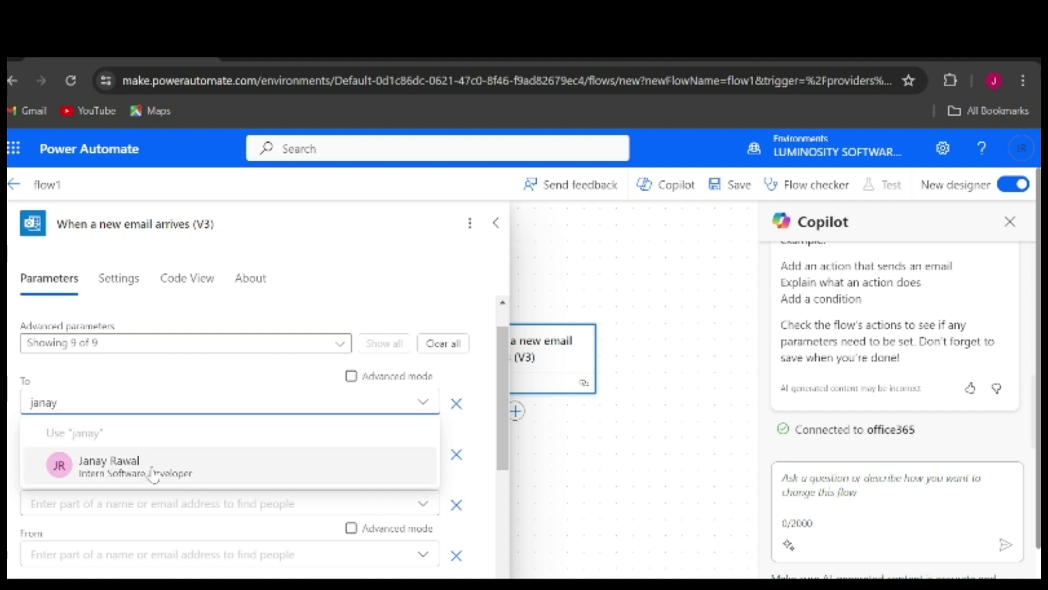
pyautogui.click(151, 470)
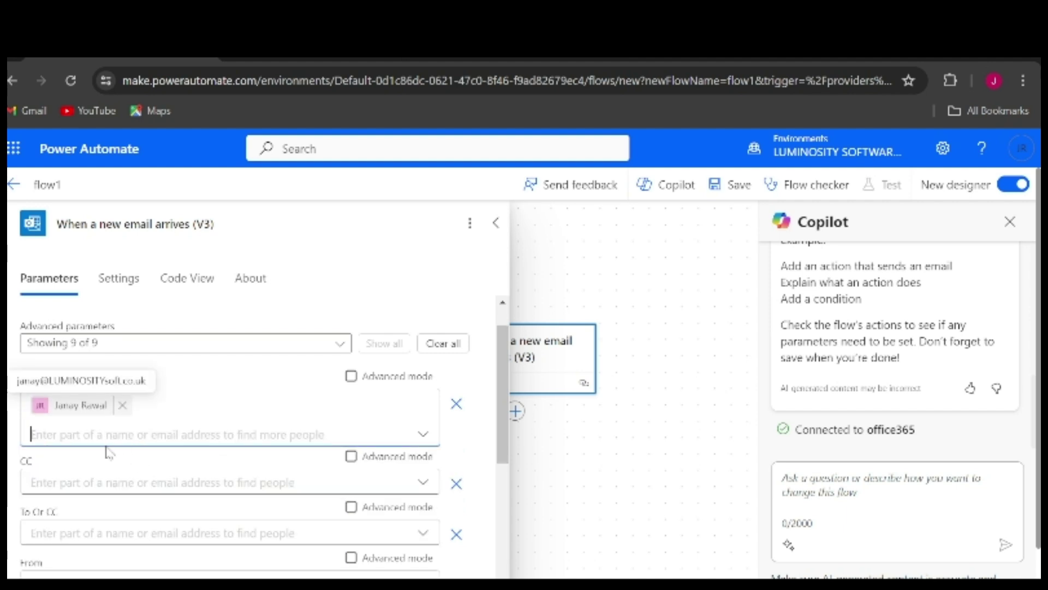
# Set the Subject Filter to 'test' and return to the designer canvas
pyautogui.scroll(-5, 85, 410)
pyautogui.scroll(4, 88, 409)
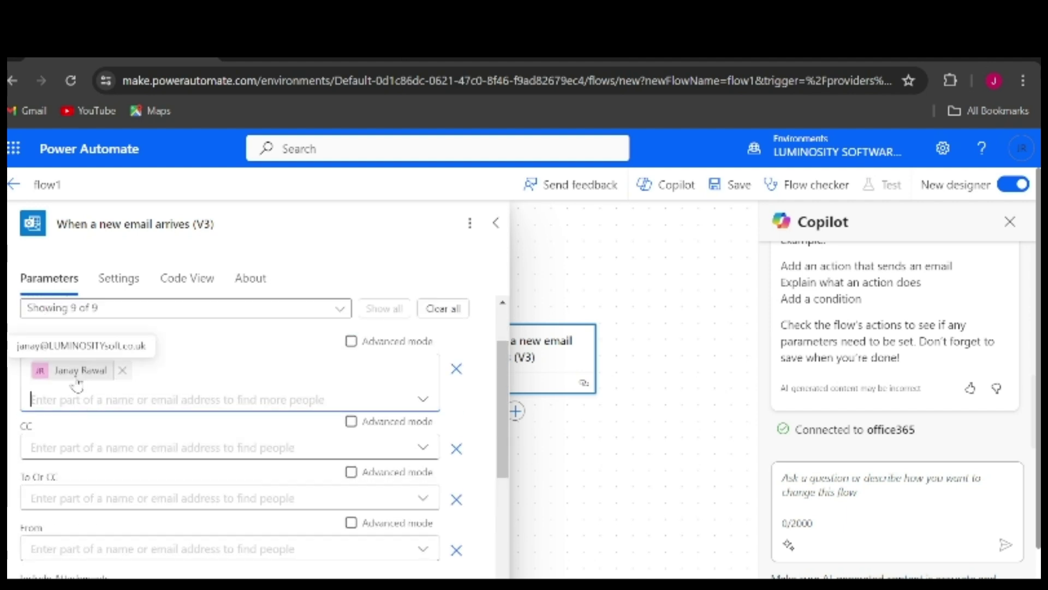
pyautogui.scroll(-4, 82, 396)
pyautogui.click(99, 431)
pyautogui.write('te')
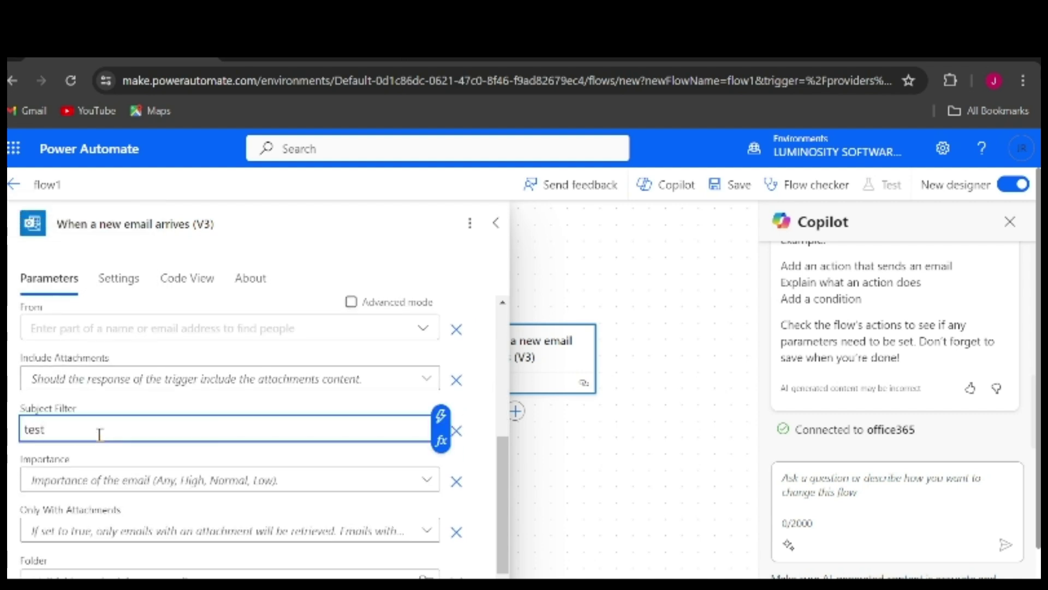
pyautogui.write('st')
pyautogui.scroll(-1, 98, 433)
pyautogui.scroll(2, 98, 433)
pyautogui.scroll(-2, 98, 434)
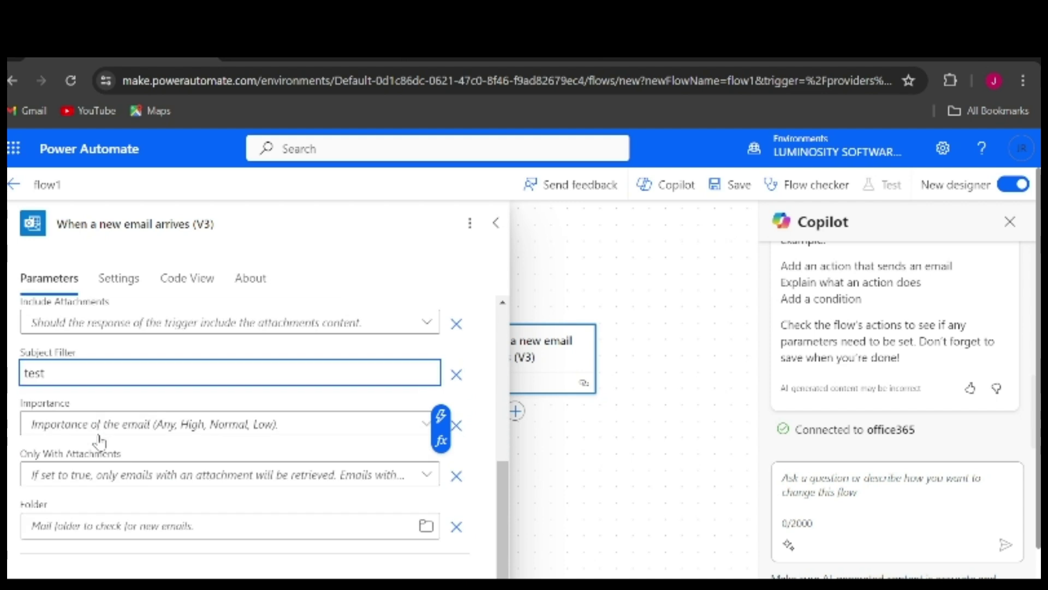
pyautogui.scroll(5, 290, 413)
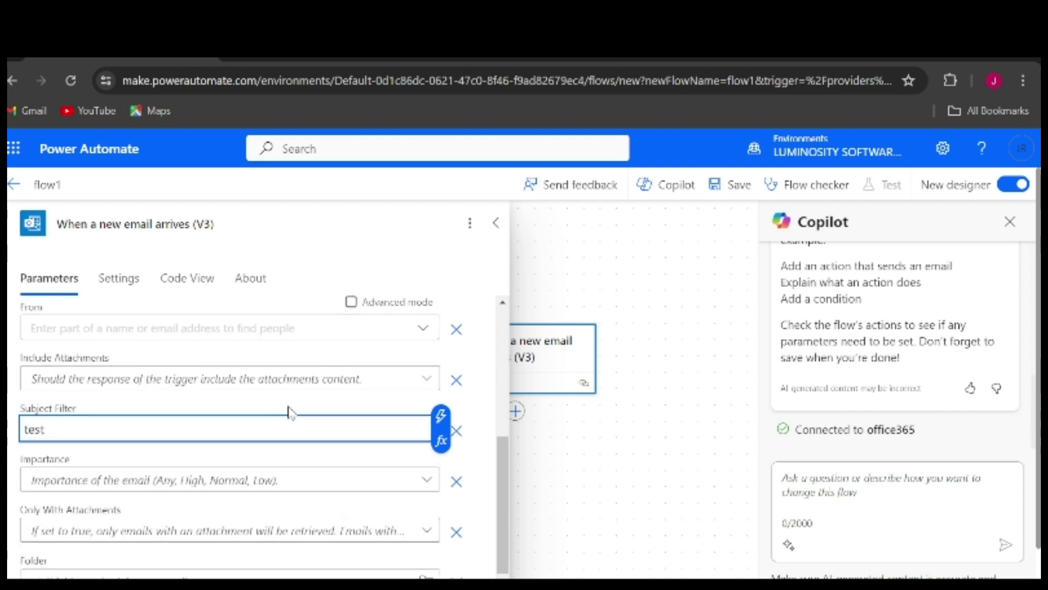
pyautogui.scroll(1, 290, 413)
pyautogui.scroll(-2, 290, 413)
pyautogui.scroll(1, 290, 412)
pyautogui.scroll(1, 290, 413)
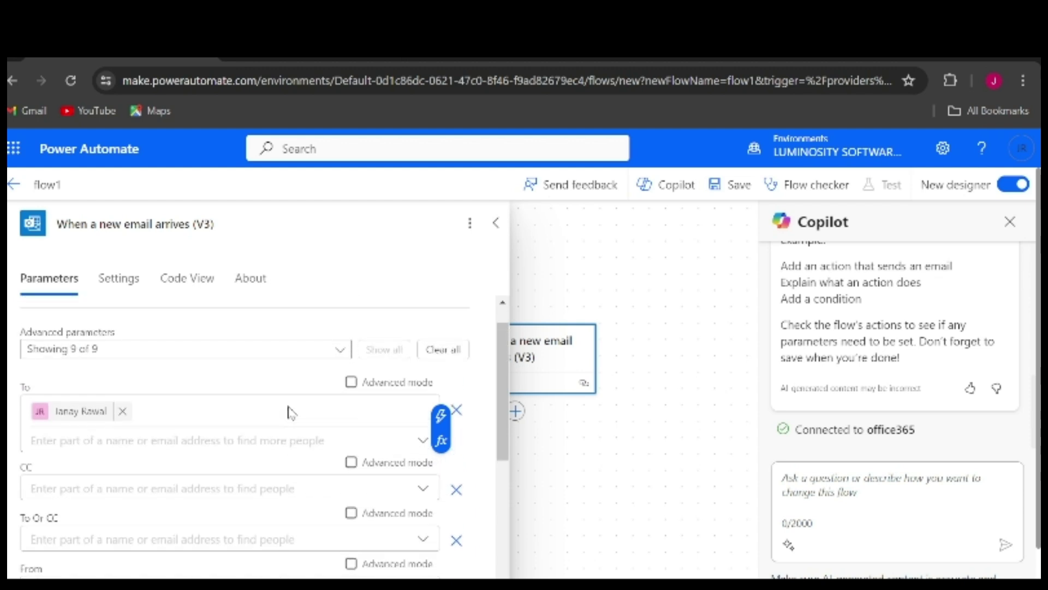
pyautogui.scroll(-1, 290, 412)
pyautogui.scroll(-1, 290, 407)
pyautogui.scroll(2, 290, 406)
pyautogui.scroll(-2, 289, 412)
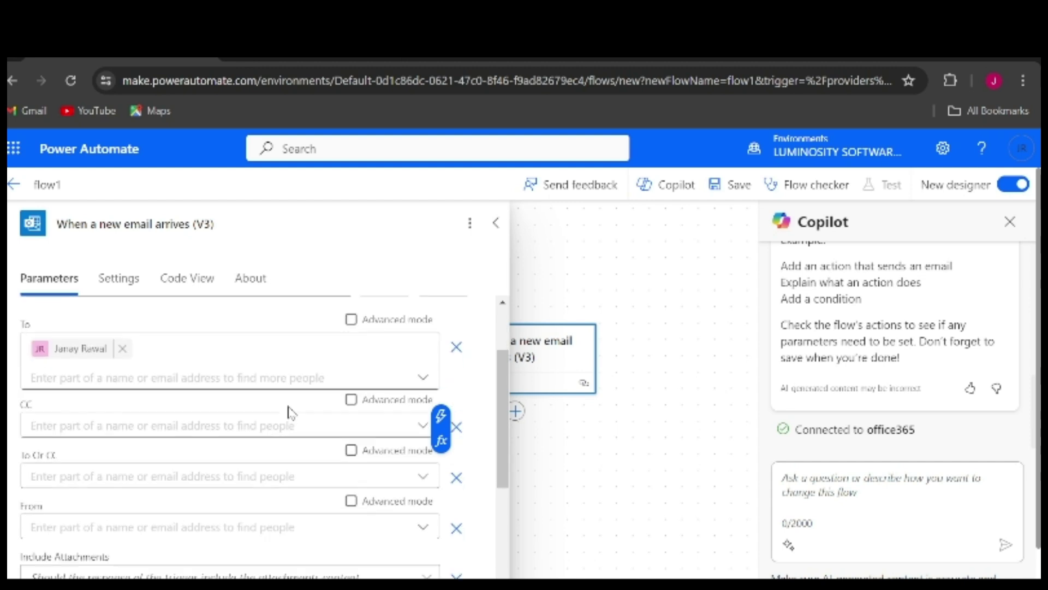
pyautogui.scroll(1, 289, 405)
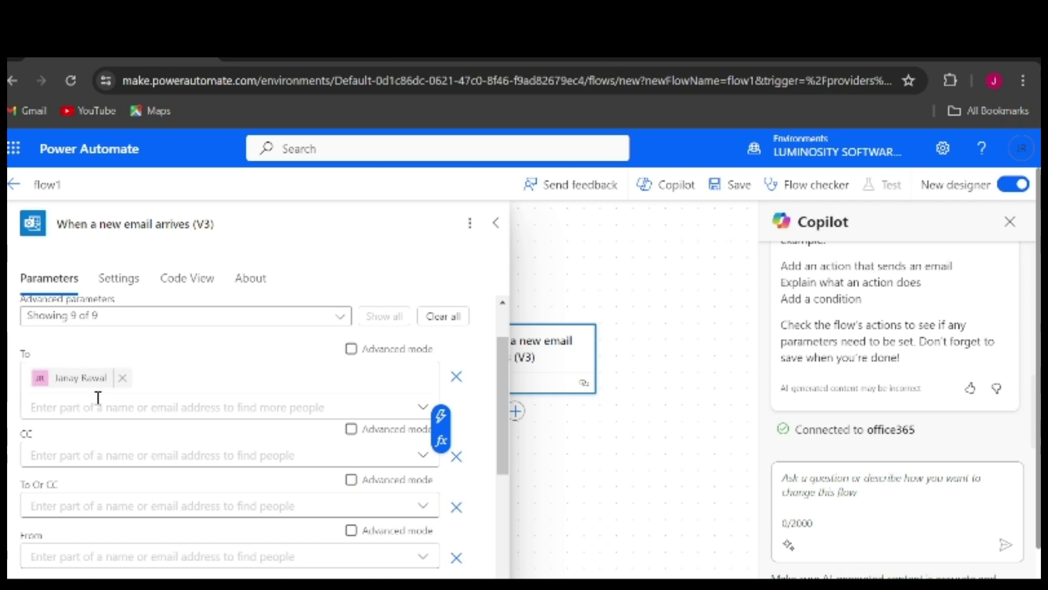
pyautogui.scroll(-6, 99, 397)
pyautogui.scroll(1, 98, 404)
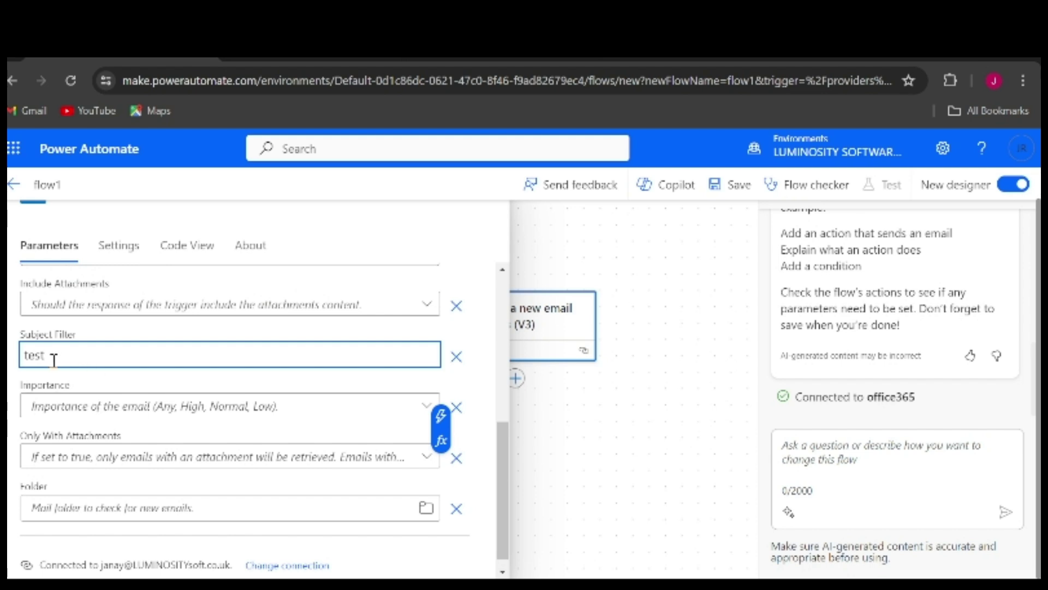
pyautogui.scroll(-1, 54, 360)
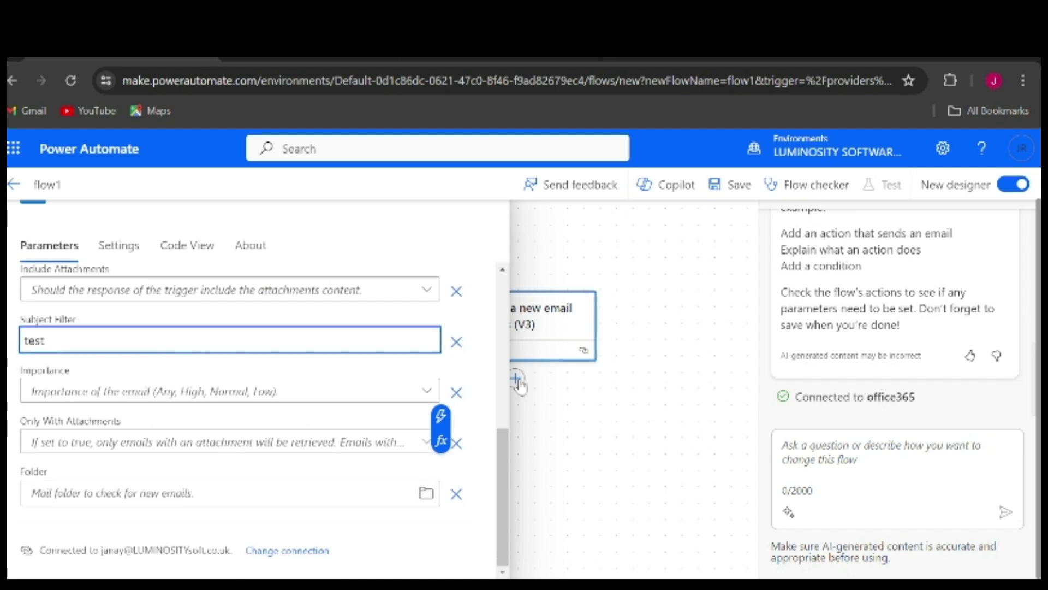
pyautogui.click(585, 394)
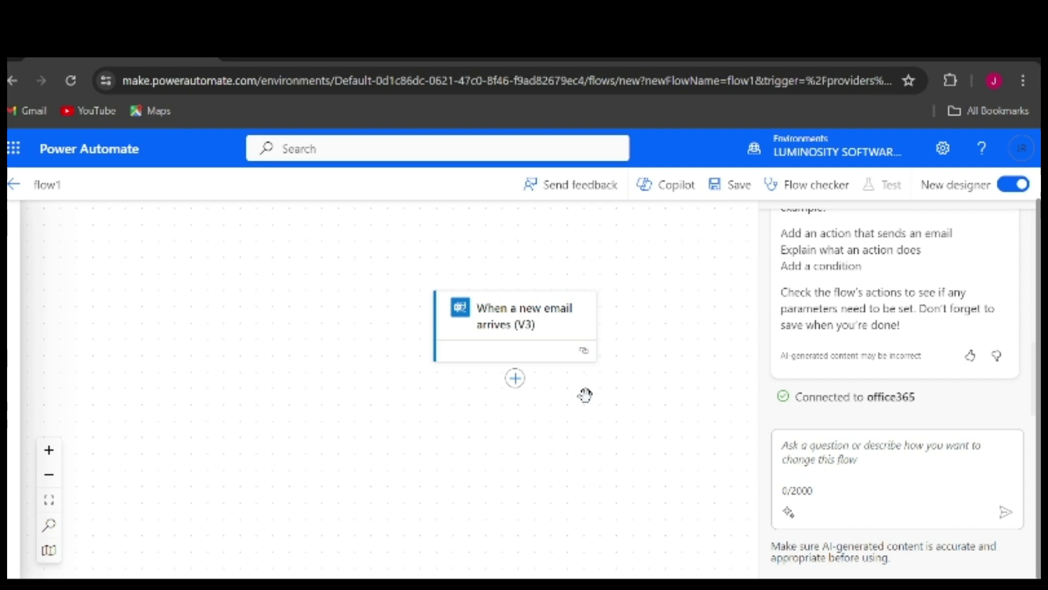
# Insert an action under the new-email trigger, search 'gmail', and add Gmail Send email (V2)
pyautogui.click(517, 379)
pyautogui.click(546, 378)
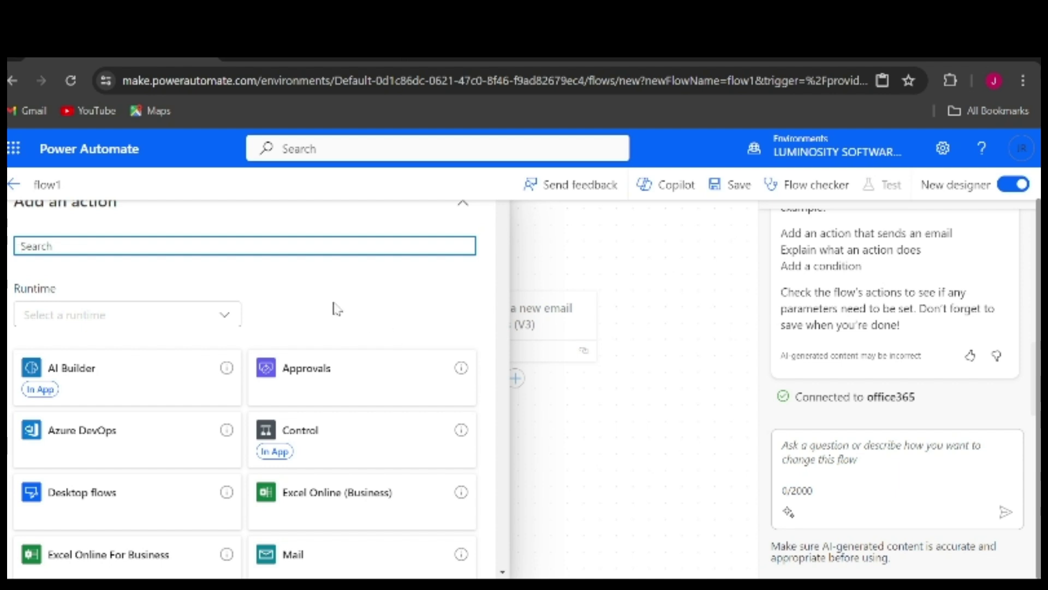
pyautogui.write('gmail')
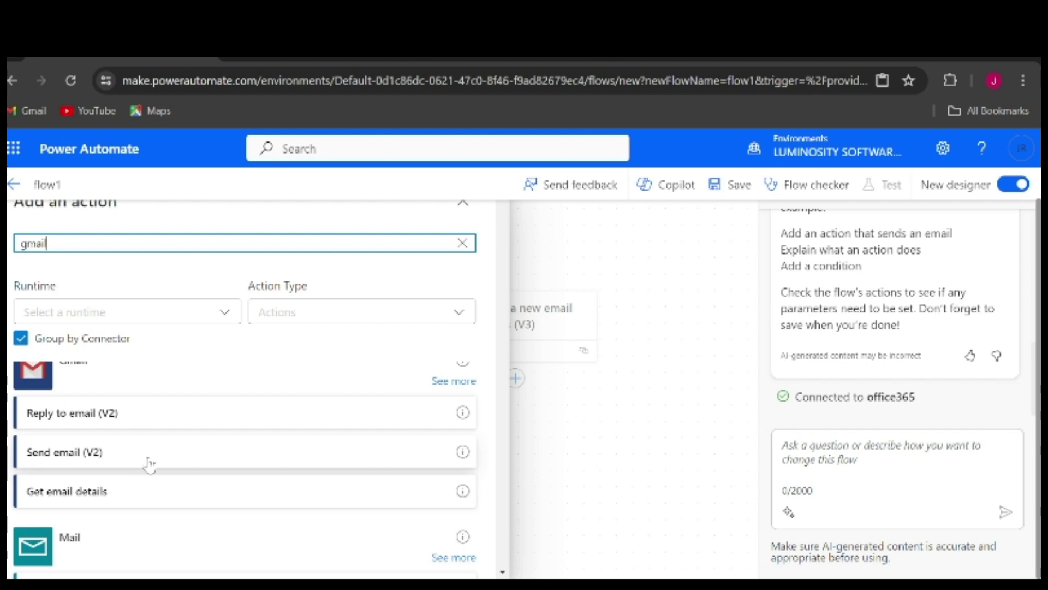
pyautogui.click(454, 381)
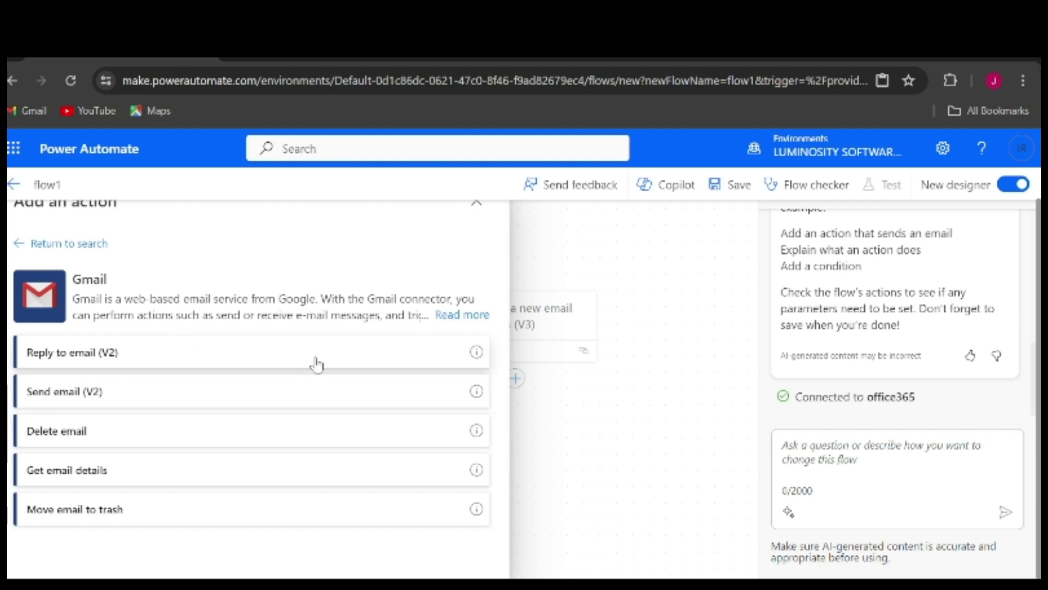
pyautogui.click(21, 245)
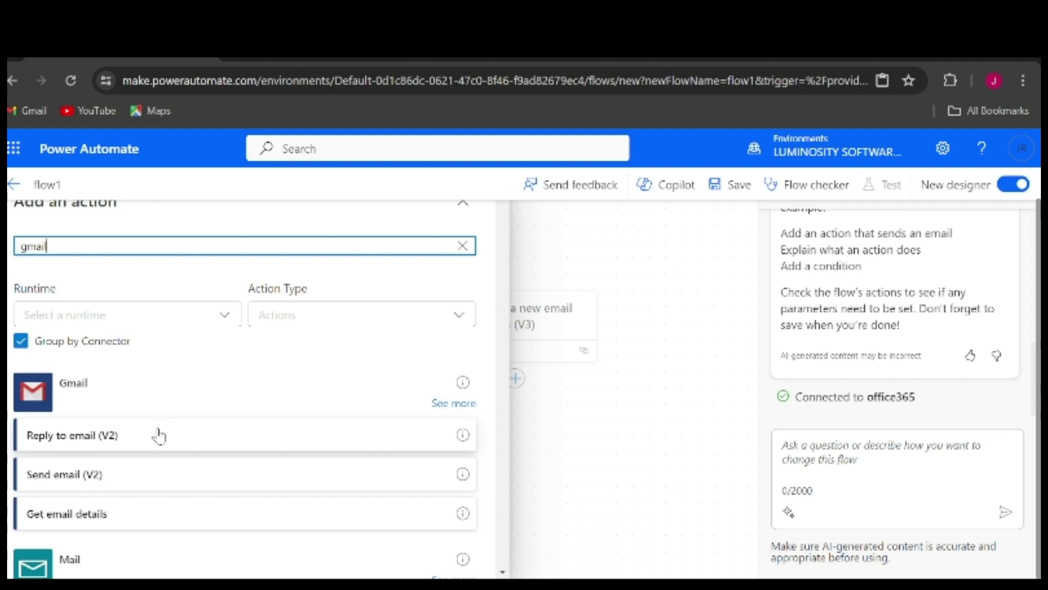
pyautogui.click(157, 476)
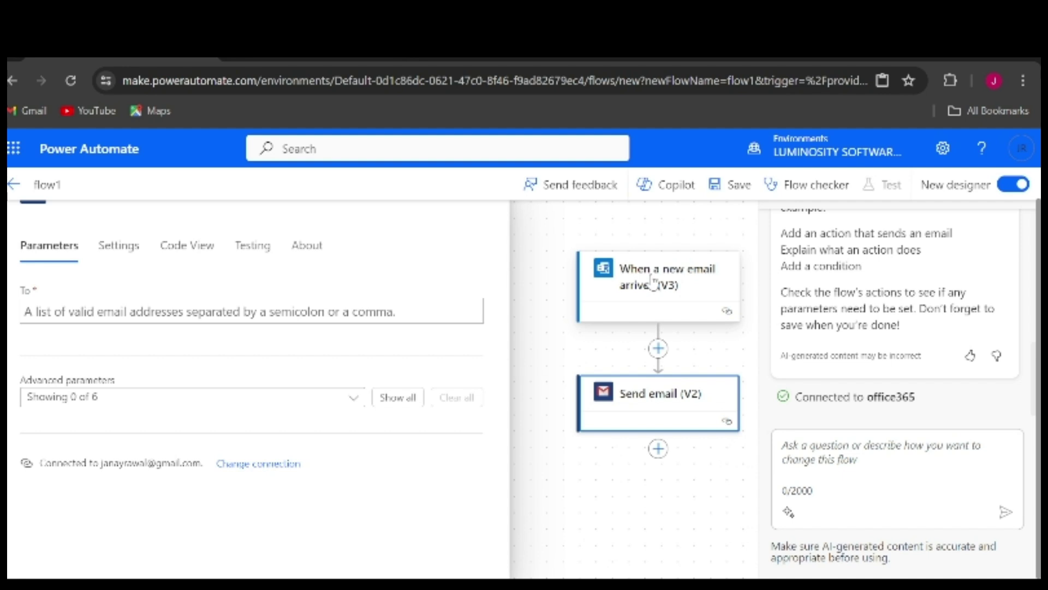
# Enter the recipient's Gmail address in To and reveal all optional email fields
pyautogui.click(258, 317)
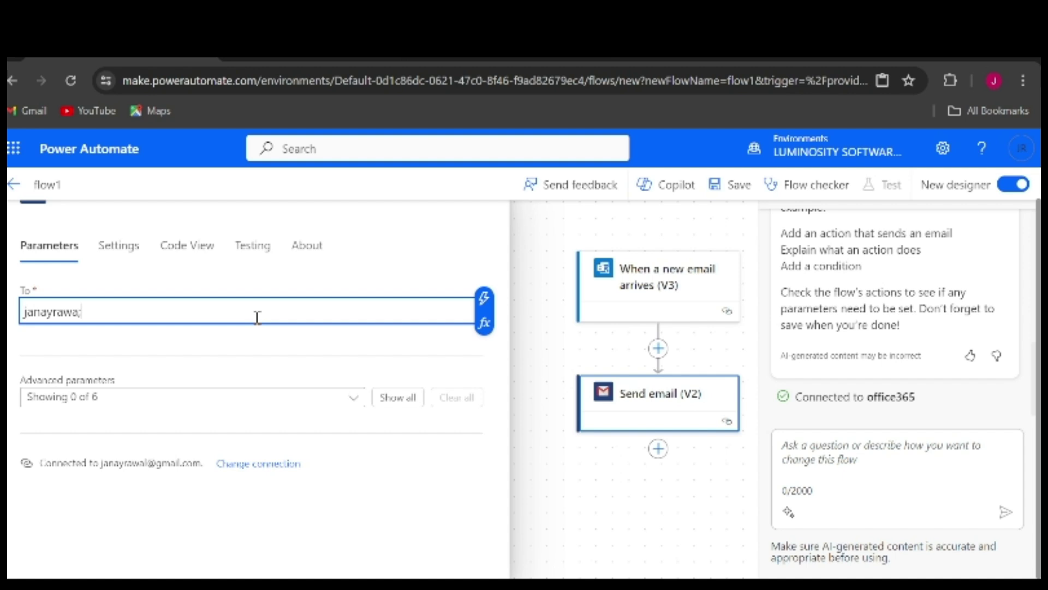
pyautogui.click(412, 403)
pyautogui.scroll(-4, 313, 430)
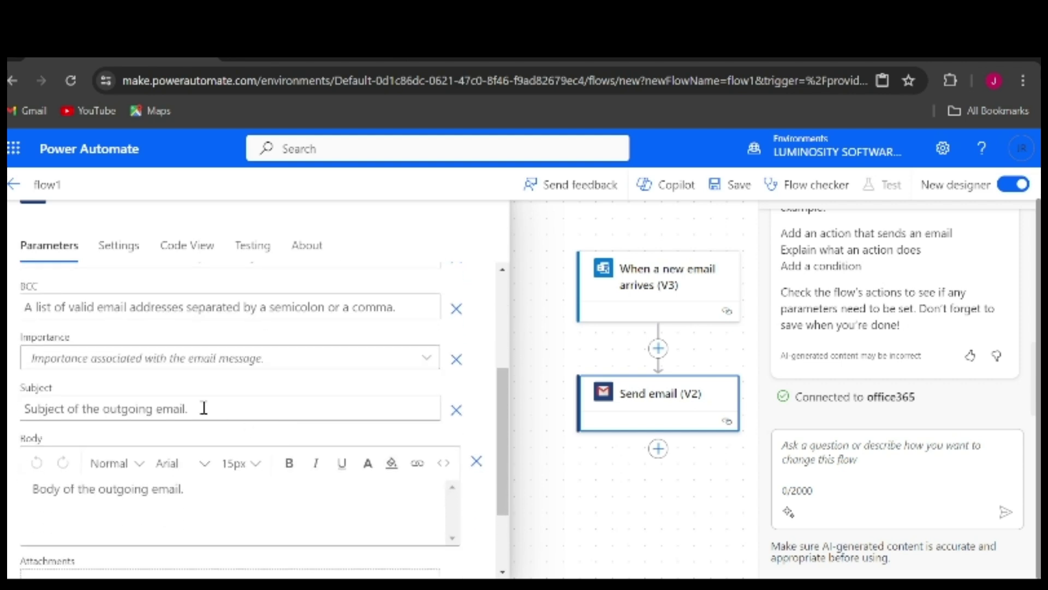
# Fill in subject 'A' and a short greeting to the recipient in the body
pyautogui.click(204, 408)
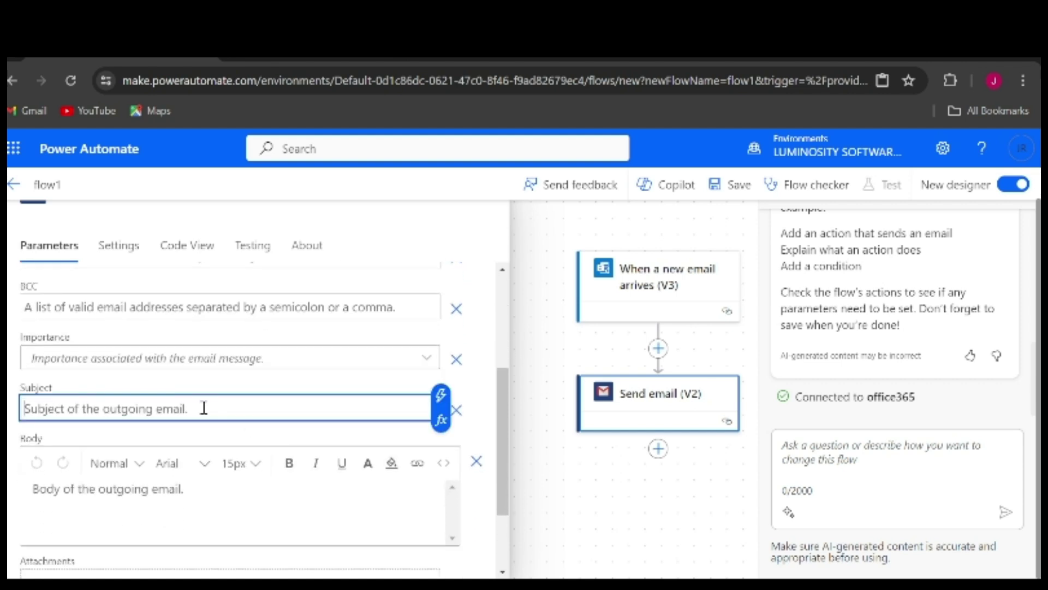
pyautogui.write('A')
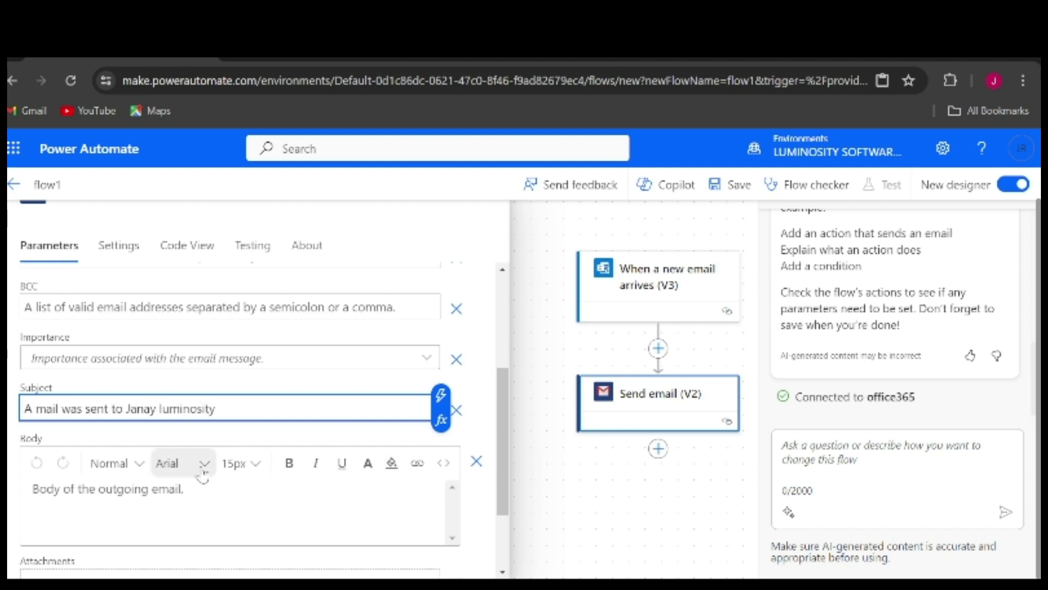
pyautogui.click(173, 492)
pyautogui.write('Hey')
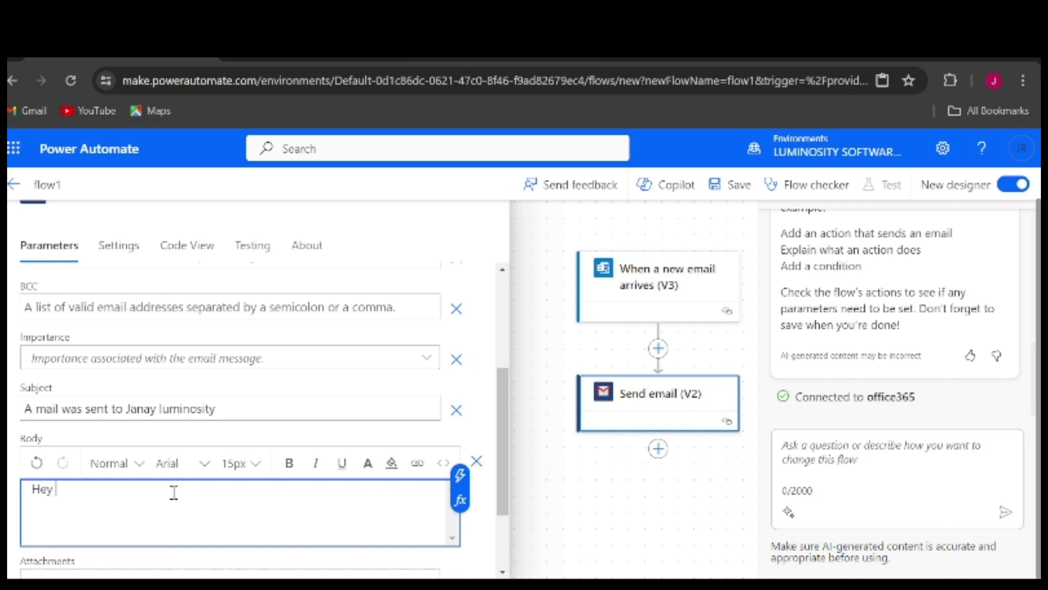
pyautogui.write(' Janay')
pyautogui.scroll(-2, 175, 494)
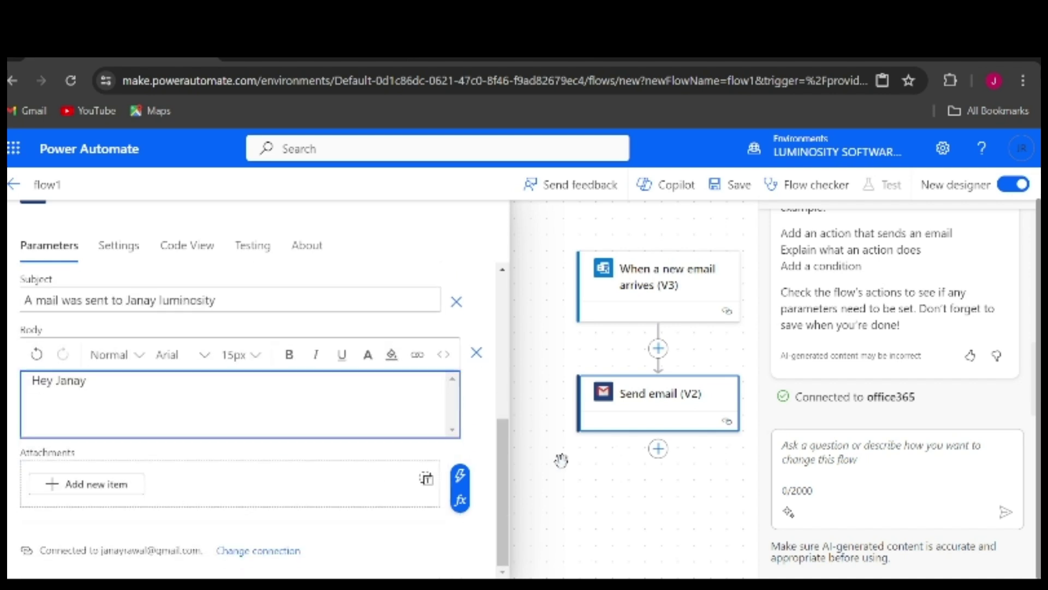
pyautogui.click(562, 422)
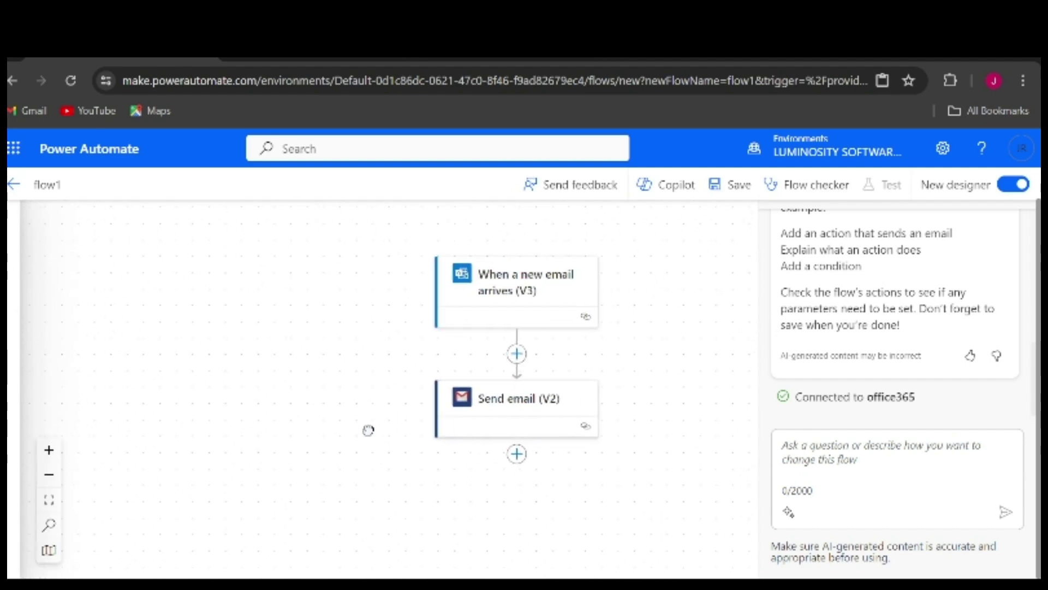
pyautogui.click(495, 298)
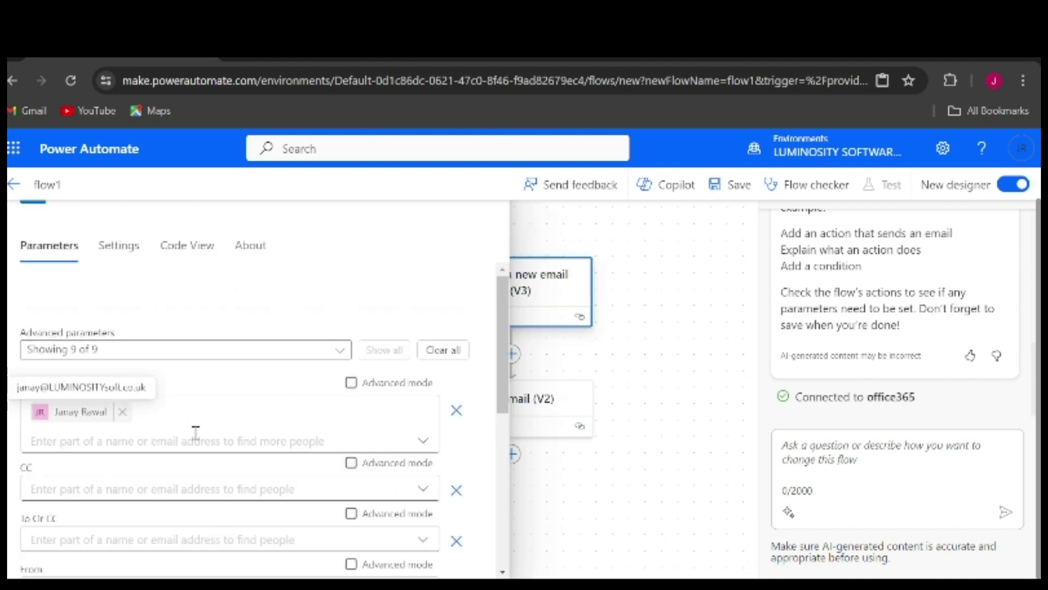
# Review the trigger parameters and the Send email (V2) fields, then close both panels
pyautogui.scroll(-3, 195, 432)
pyautogui.scroll(-2, 196, 432)
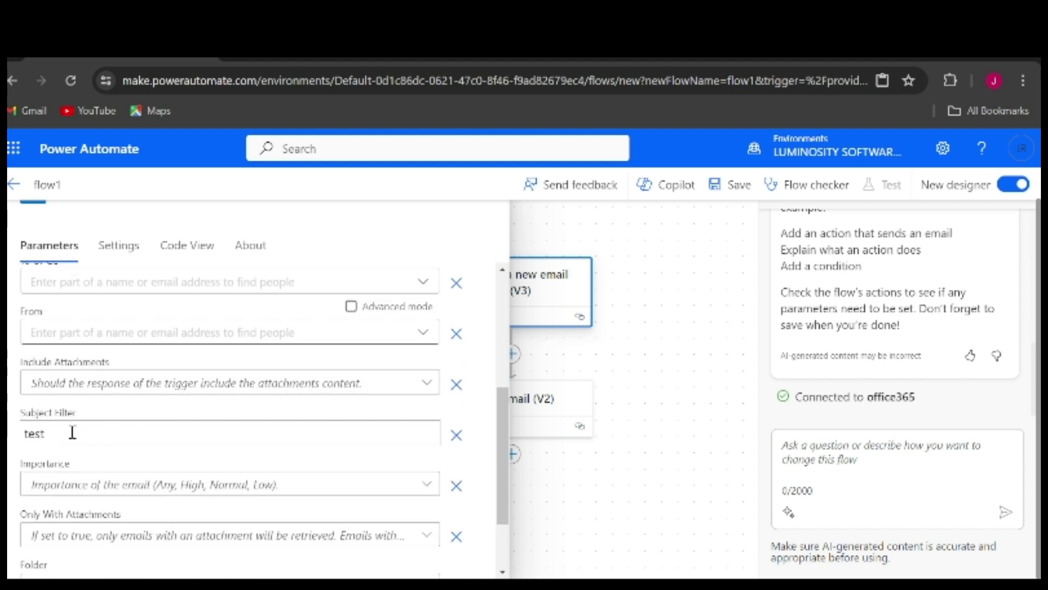
pyautogui.scroll(-2, 73, 432)
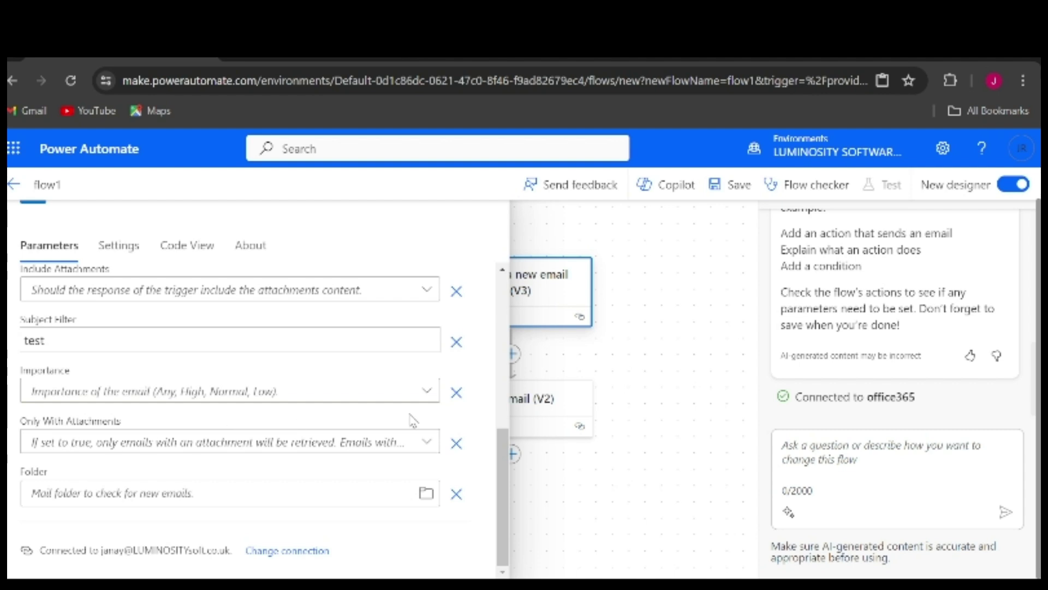
pyautogui.click(657, 381)
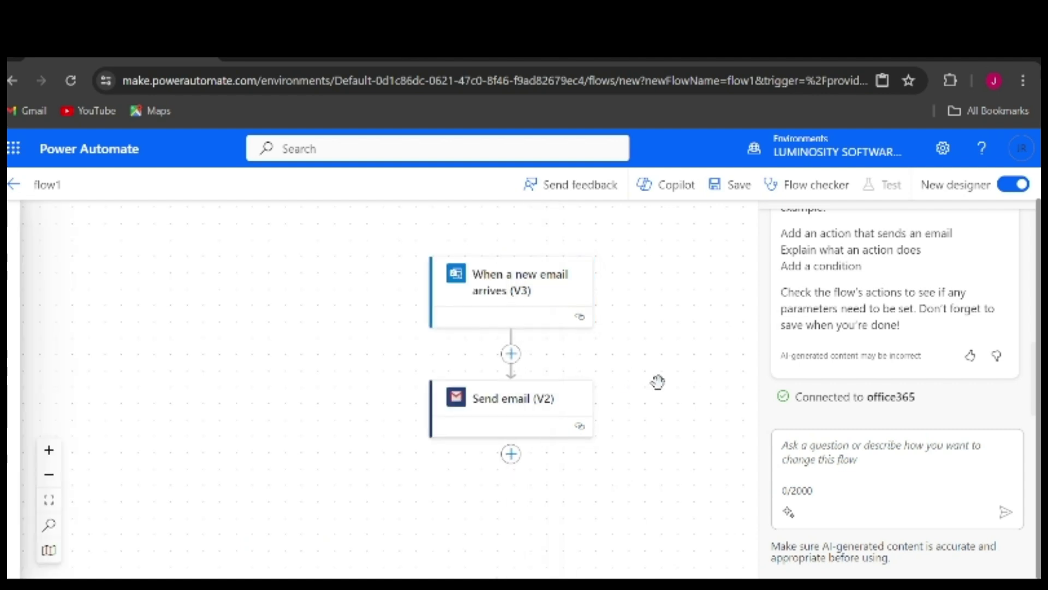
pyautogui.click(500, 411)
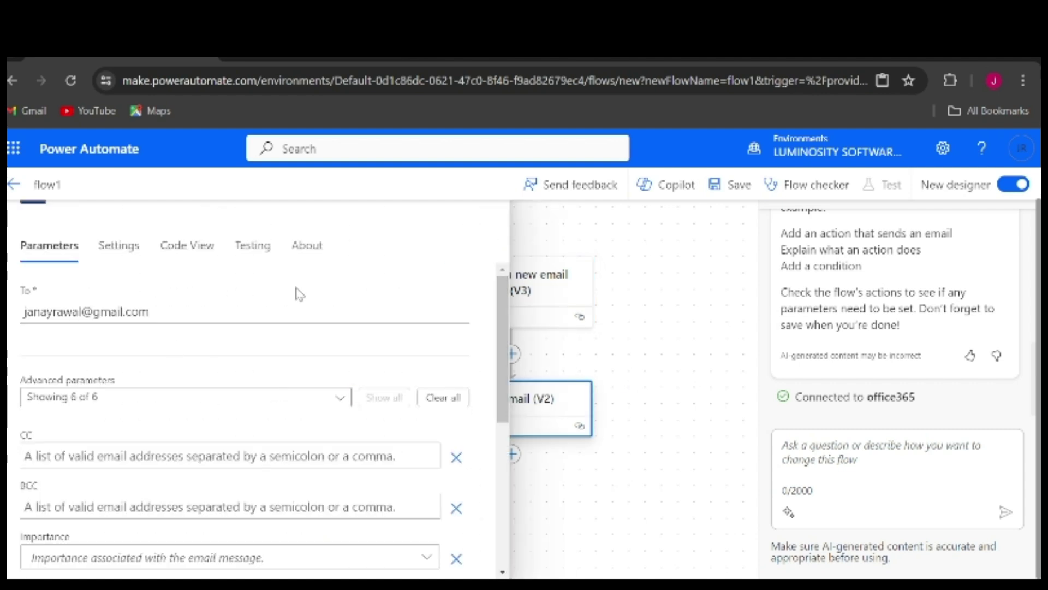
pyautogui.scroll(-5, 164, 394)
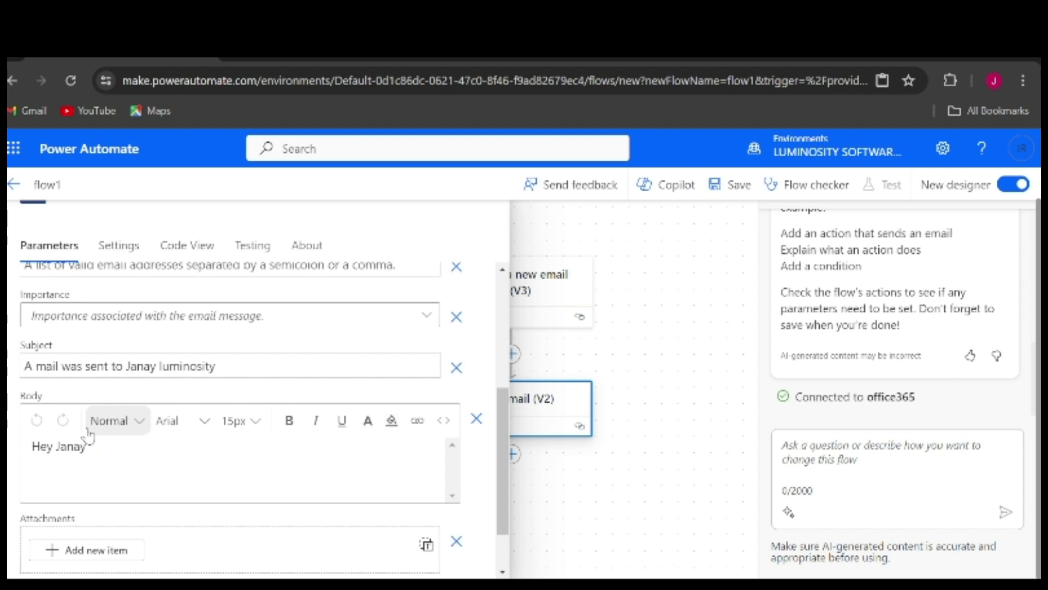
pyautogui.click(692, 428)
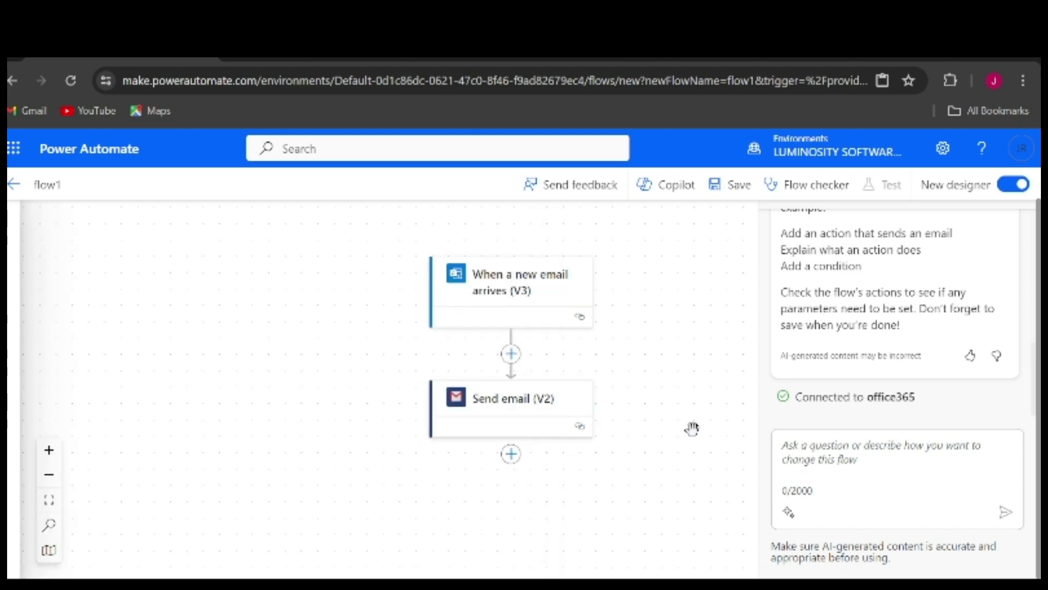
# Run the flow checker for errors, then save flow1
pyautogui.click(801, 185)
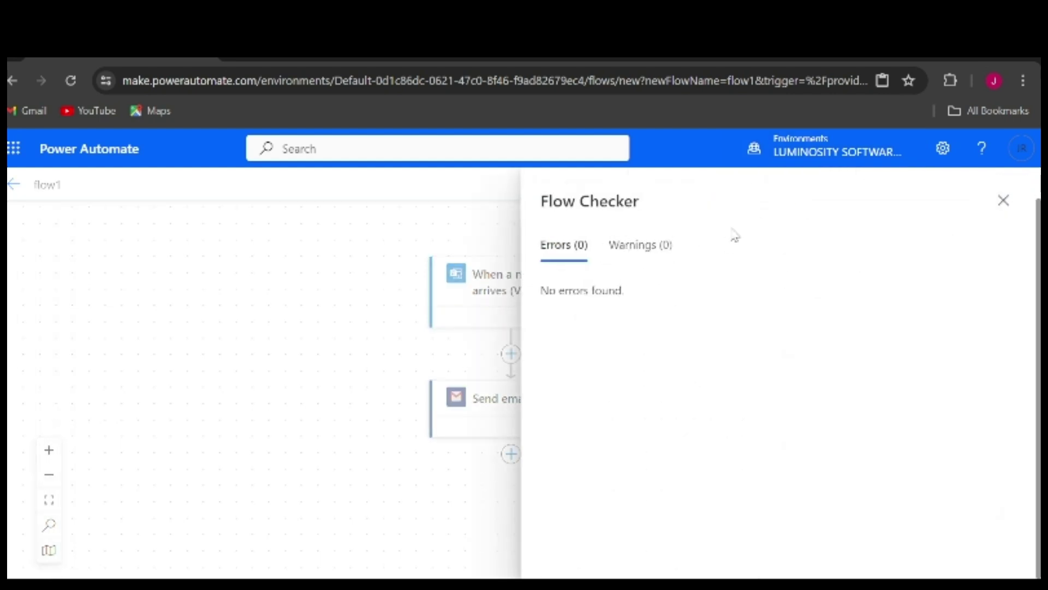
pyautogui.click(1004, 200)
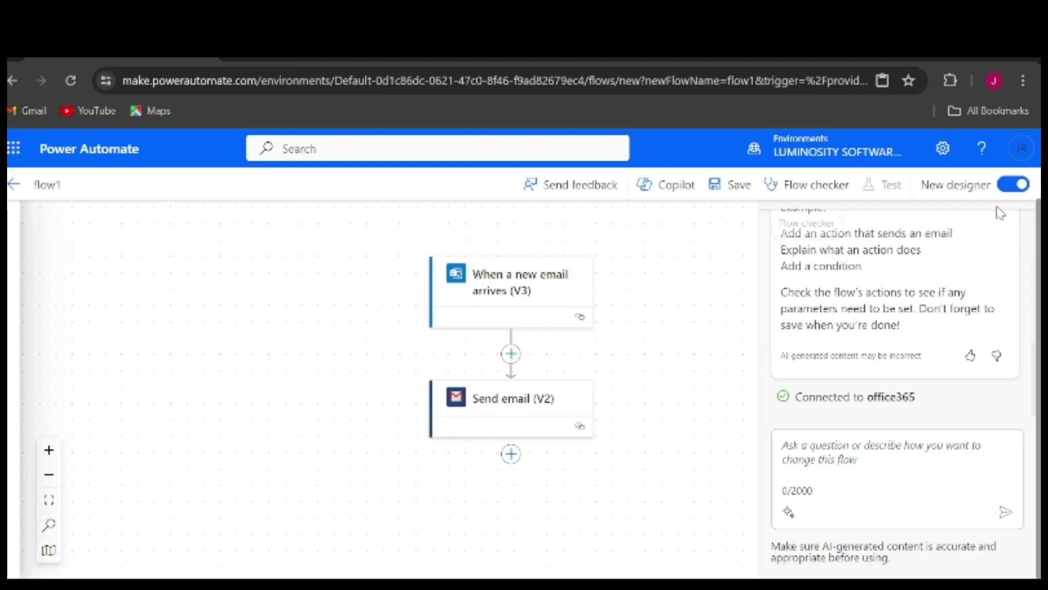
pyautogui.click(724, 186)
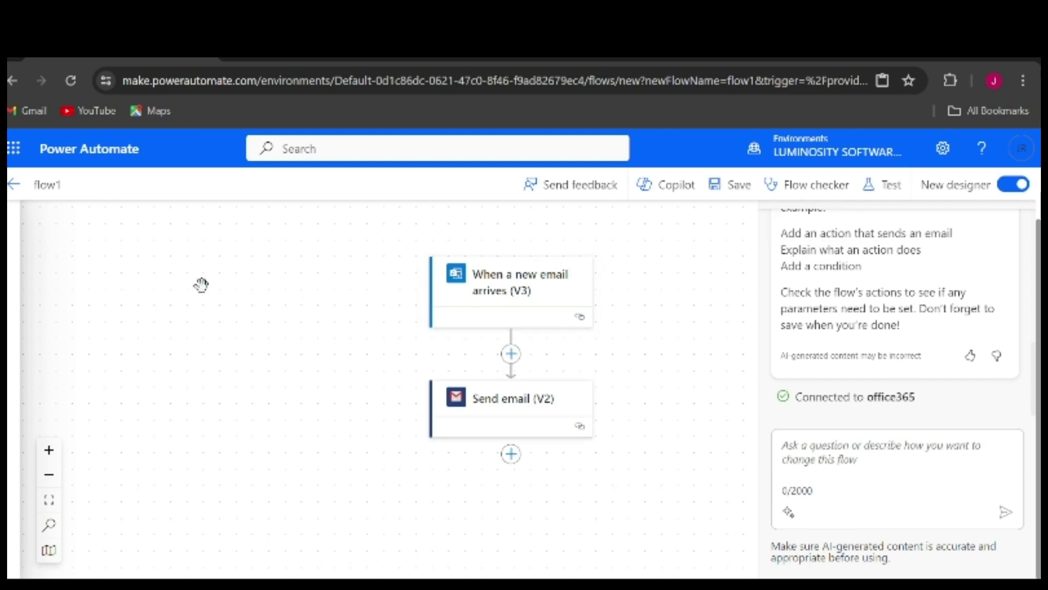
# Return to flow1's details page, dismiss the flow-ready notice, and review its details showing On
pyautogui.click(14, 186)
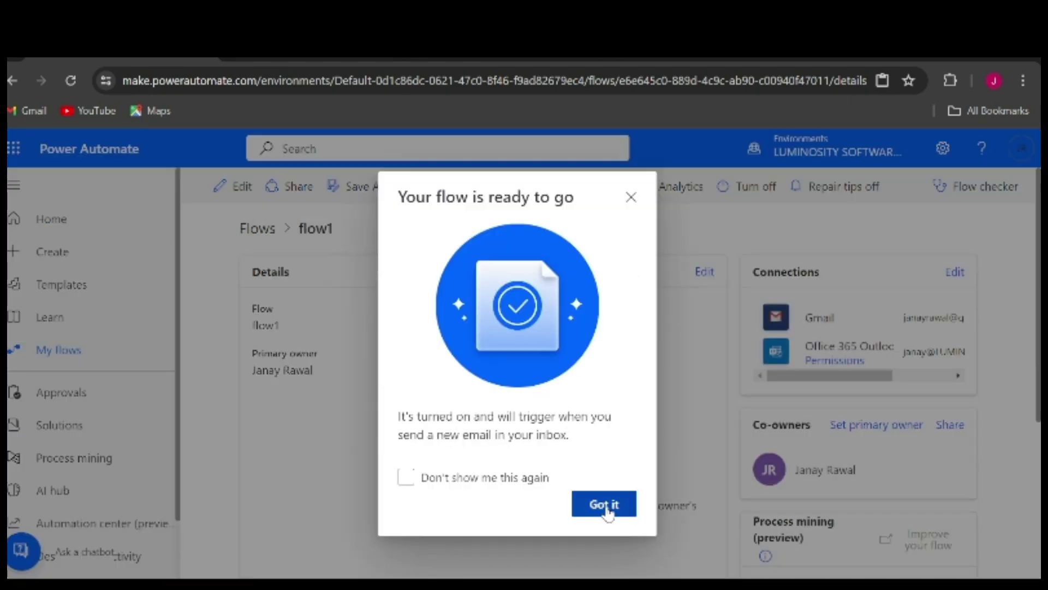
pyautogui.click(608, 508)
pyautogui.scroll(-3, 441, 406)
pyautogui.scroll(3, 441, 406)
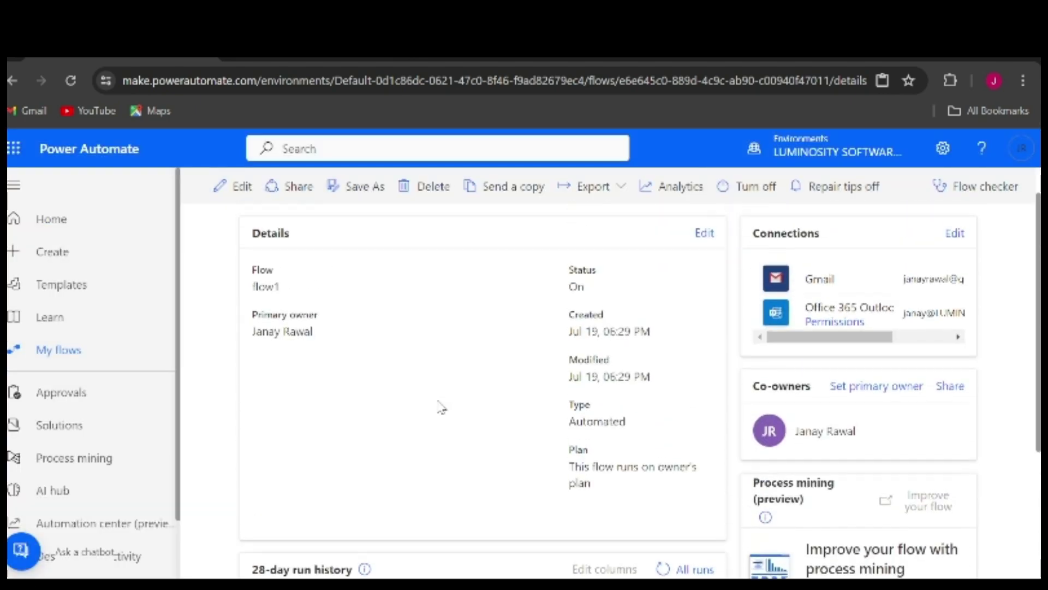
pyautogui.scroll(-1, 441, 406)
pyautogui.scroll(-3, 358, 369)
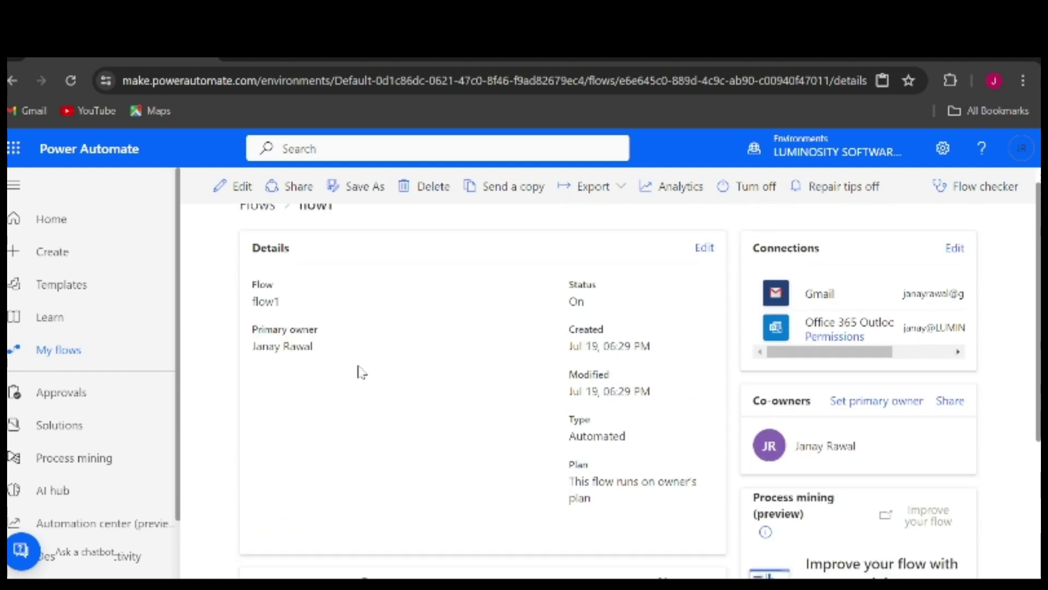
pyautogui.scroll(3, 361, 372)
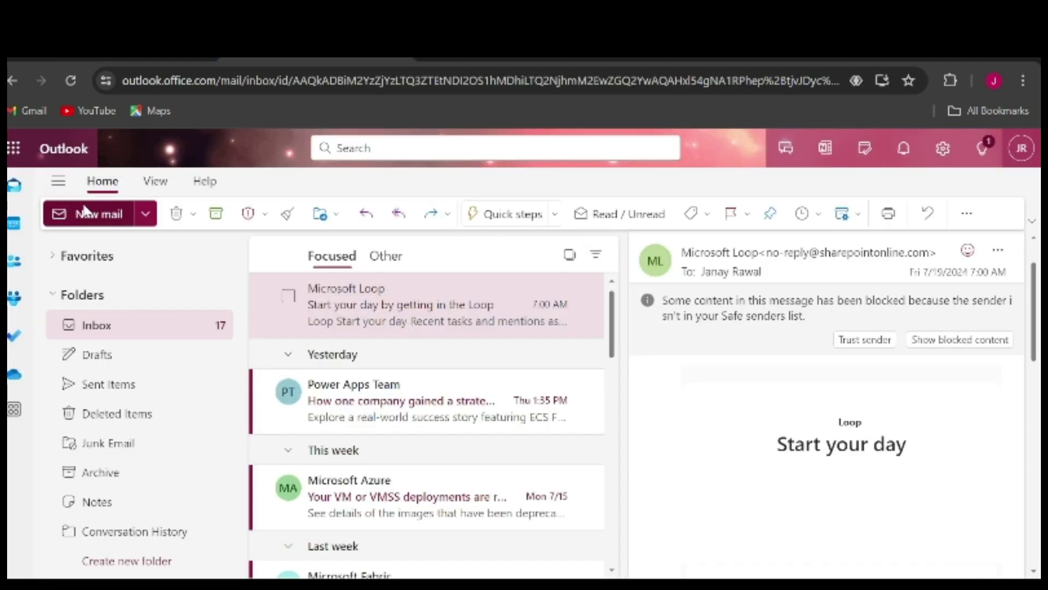
# Start a new Outlook email to your own address with subject 'test 1'
pyautogui.click(86, 212)
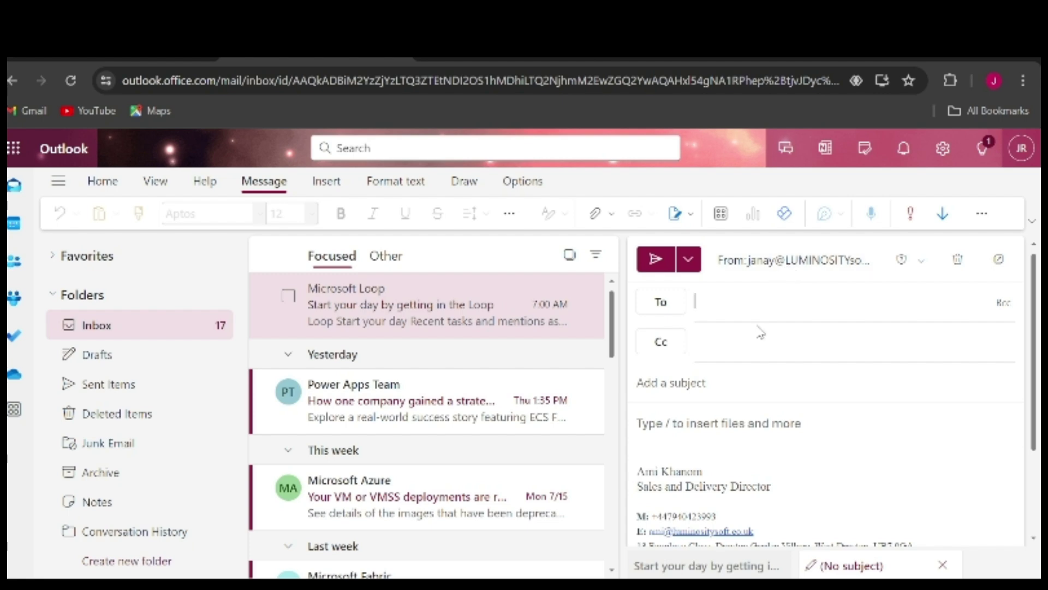
pyautogui.write('jana')
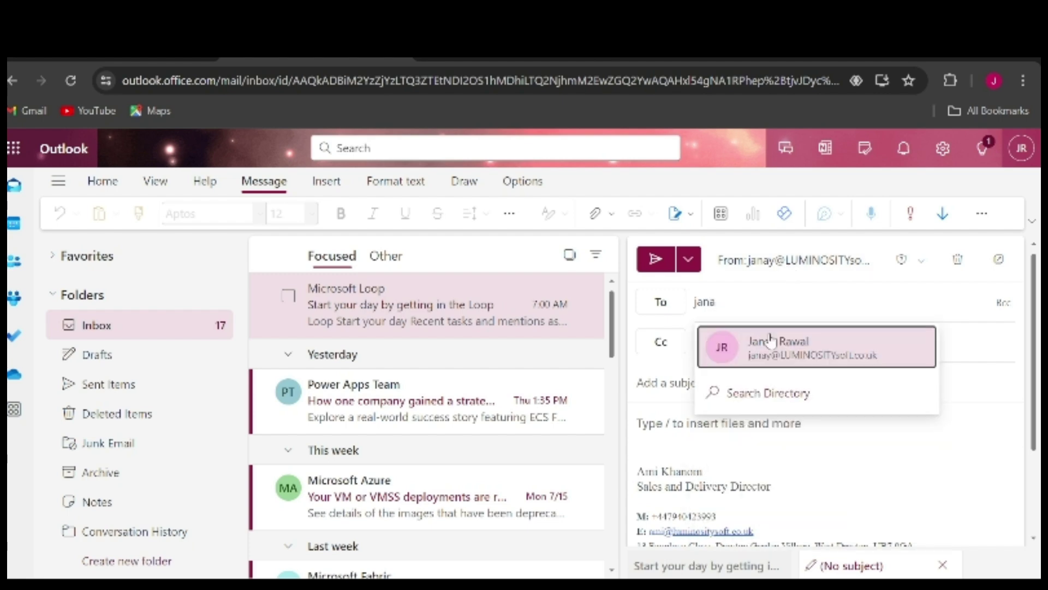
pyautogui.click(776, 342)
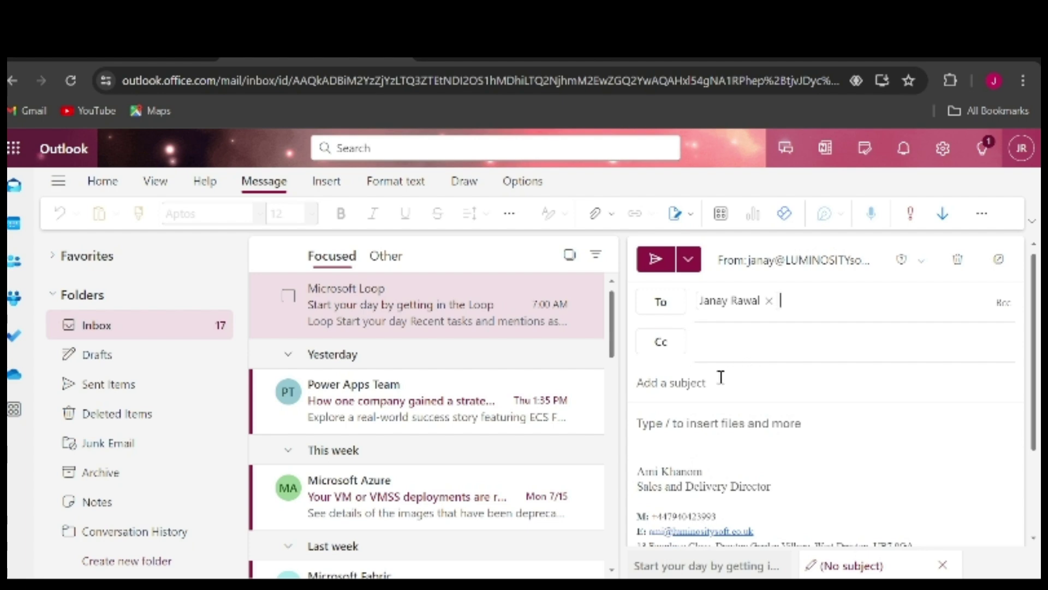
pyautogui.write('test 1')
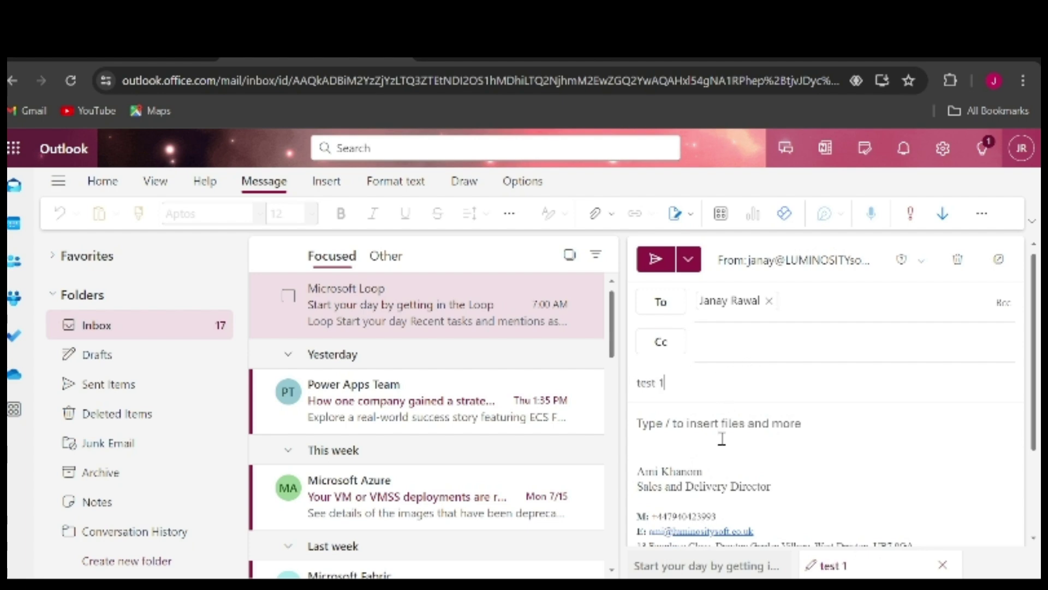
pyautogui.scroll(-2, 721, 435)
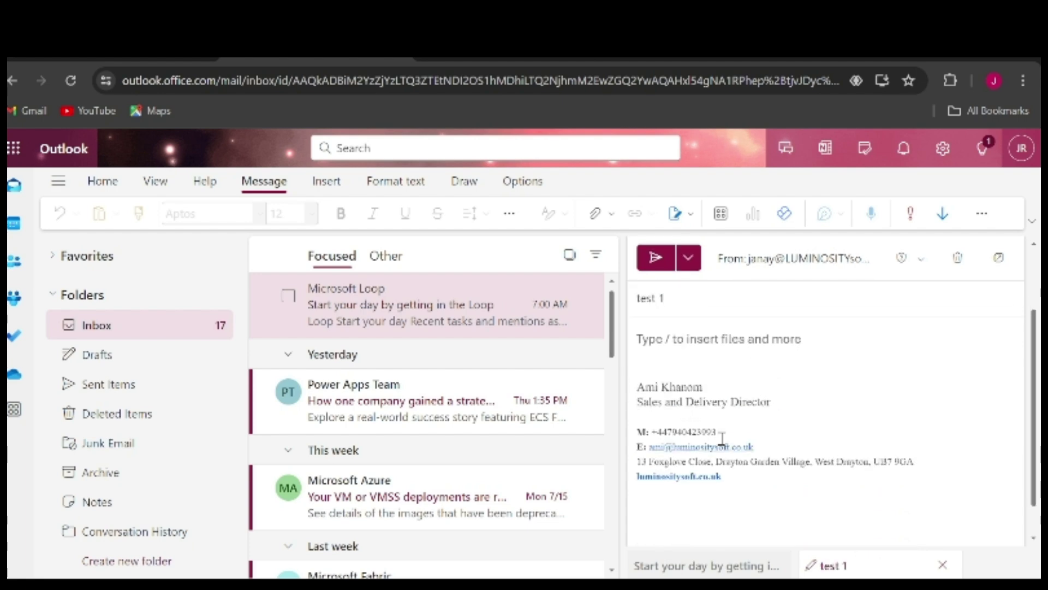
# Replace the signature with a short greeting, send the email, and open it from the inbox
pyautogui.moveTo(755, 489)
pyautogui.mouseDown()
pyautogui.moveTo(655, 390)
pyautogui.moveTo(640, 358)
pyautogui.mouseUp()
pyautogui.press('BackSpace')
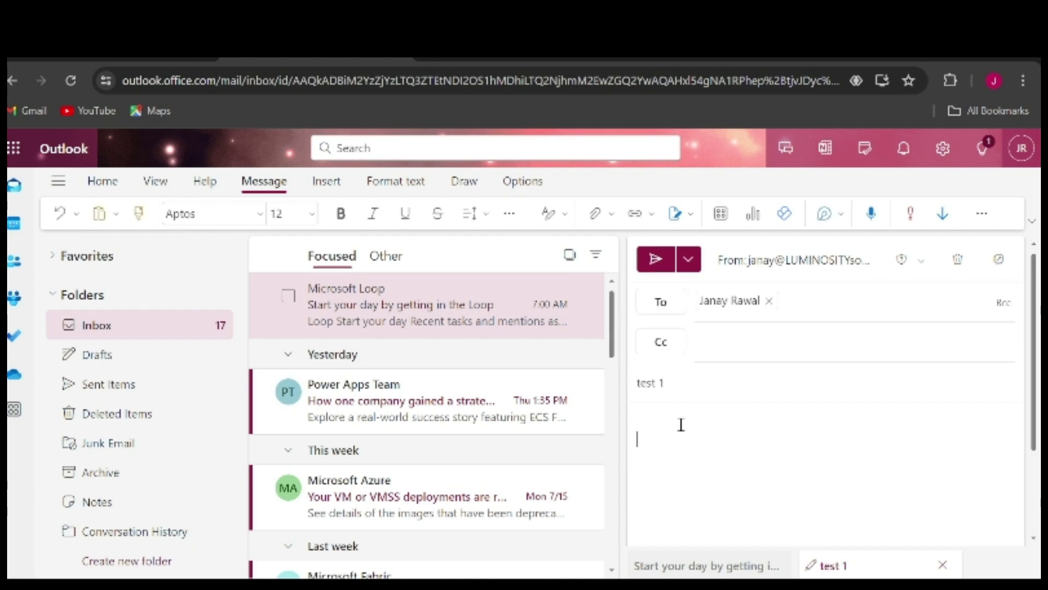
pyautogui.write('Hey Janay')
pyautogui.scroll(-2, 681, 426)
pyautogui.scroll(2, 709, 432)
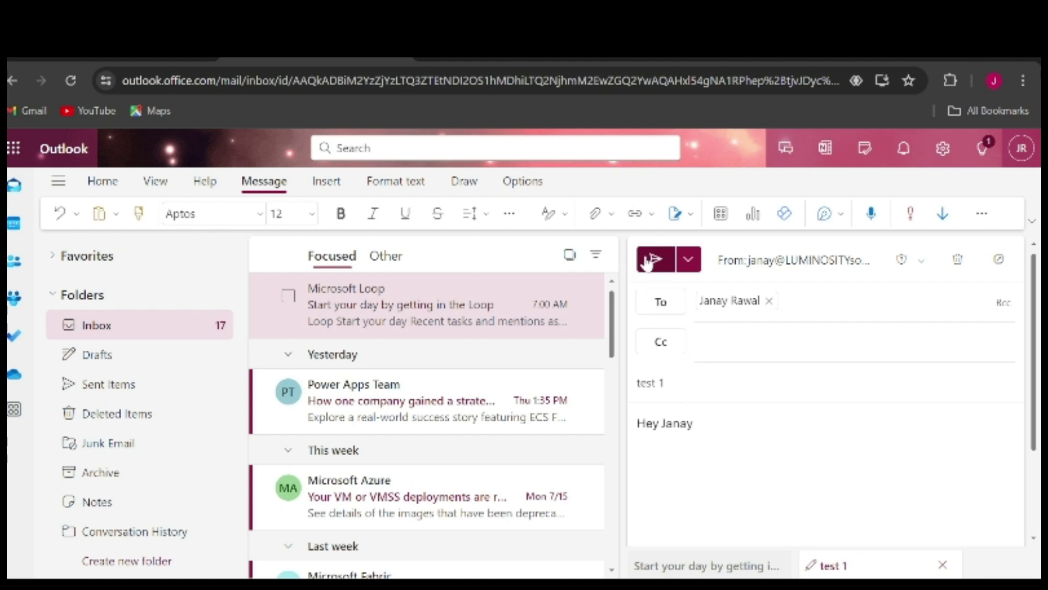
pyautogui.click(652, 260)
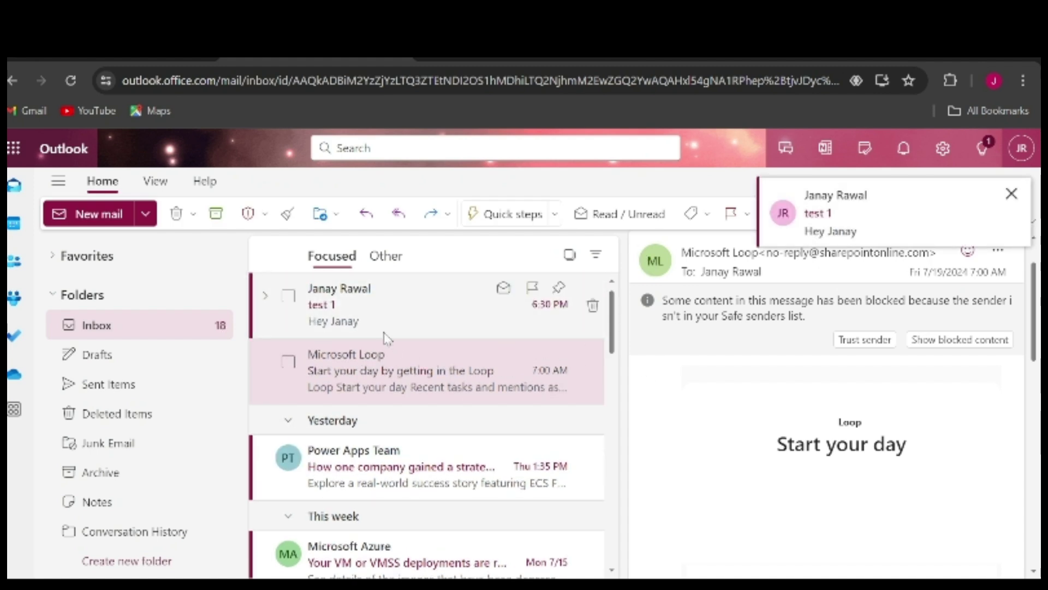
pyautogui.click(384, 316)
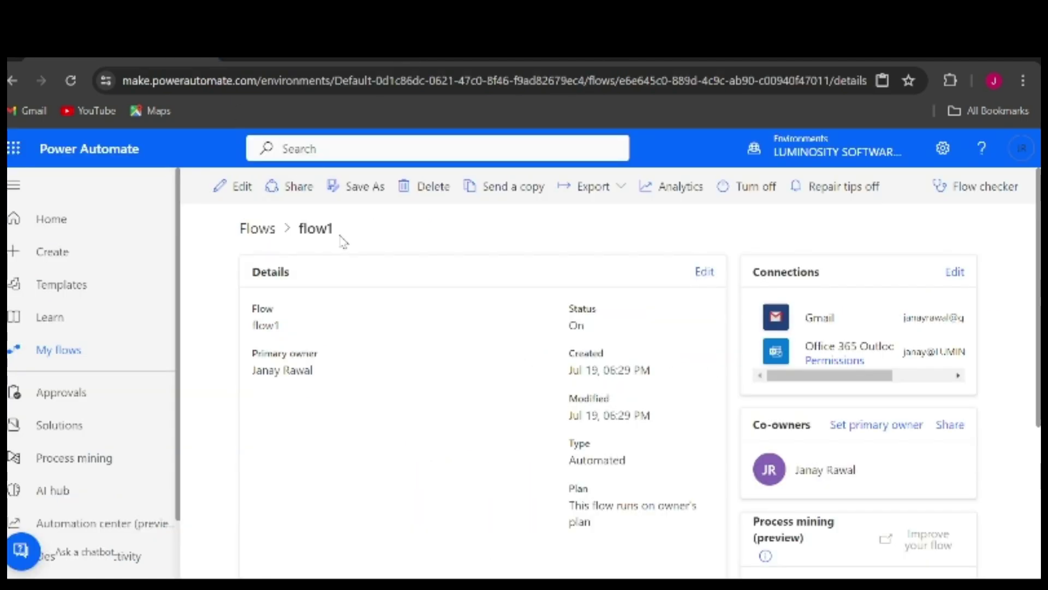
# Scroll flow1's details to confirm the 28-day run history has no runs, then switch to Gmail
pyautogui.scroll(-4, 433, 400)
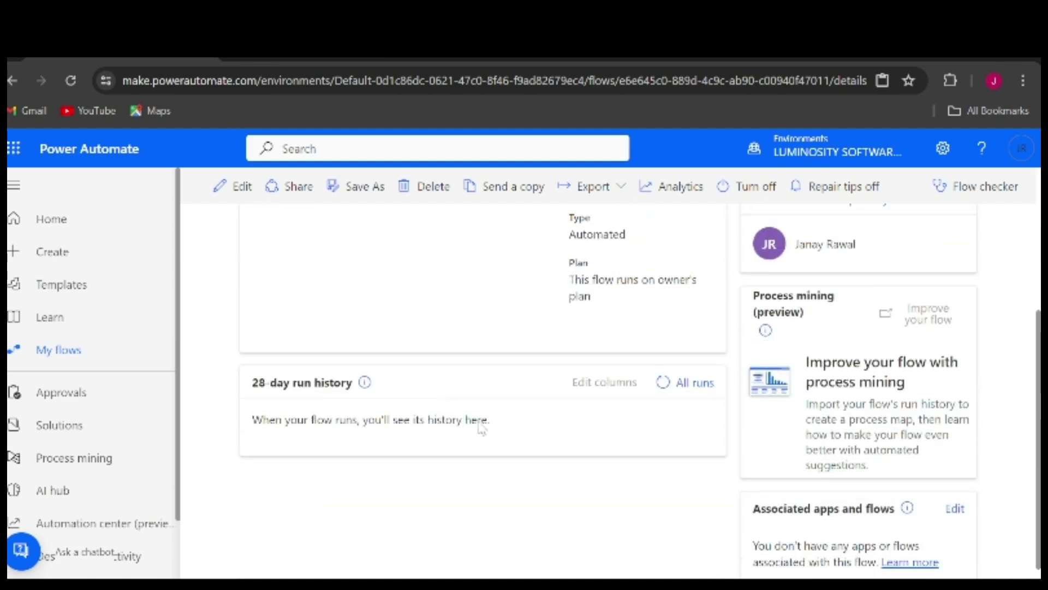
pyautogui.scroll(4, 480, 427)
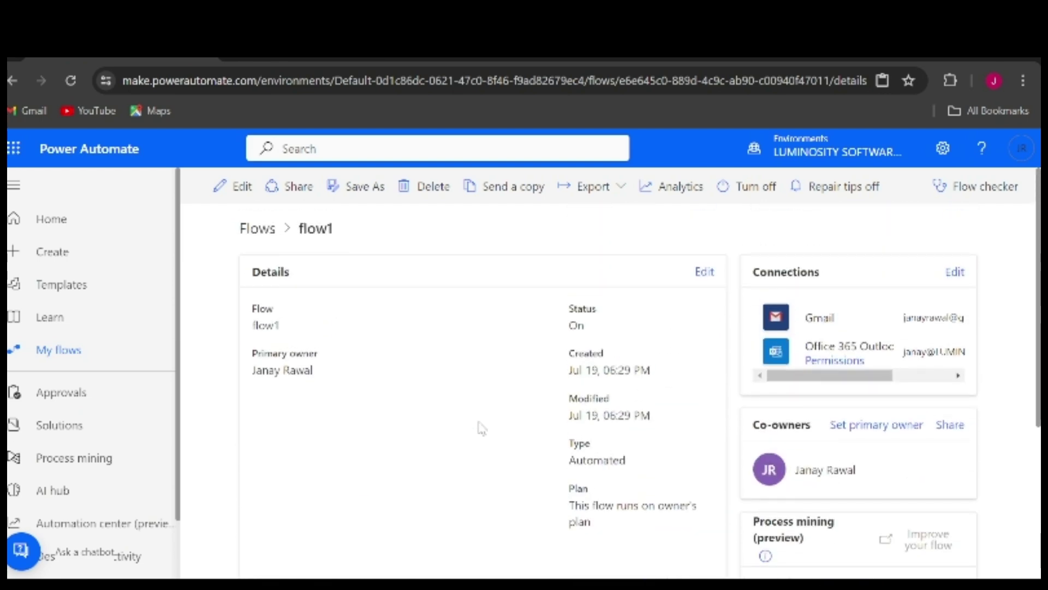
pyautogui.scroll(-4, 481, 427)
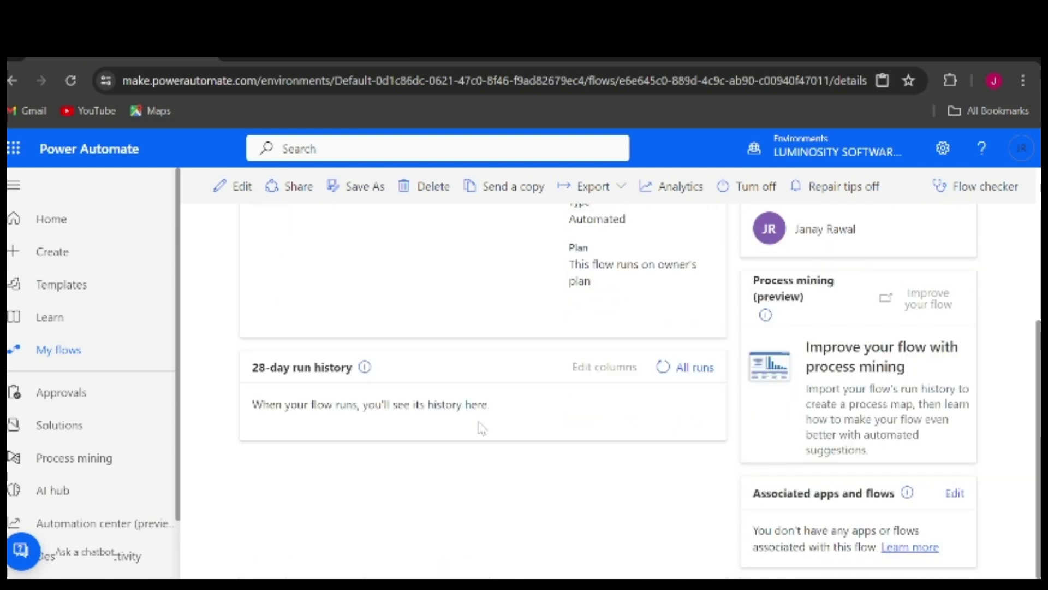
pyautogui.scroll(4, 480, 427)
pyautogui.scroll(-3, 480, 429)
pyautogui.scroll(1, 384, 371)
pyautogui.scroll(3, 383, 372)
pyautogui.scroll(-2, 383, 371)
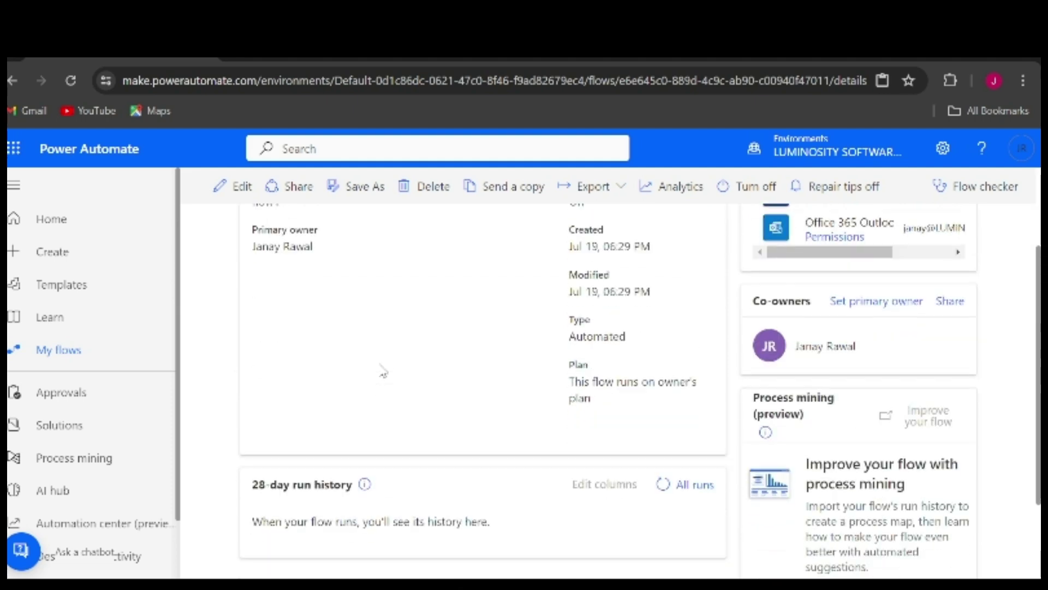
pyautogui.scroll(2, 383, 371)
pyautogui.click(34, 110)
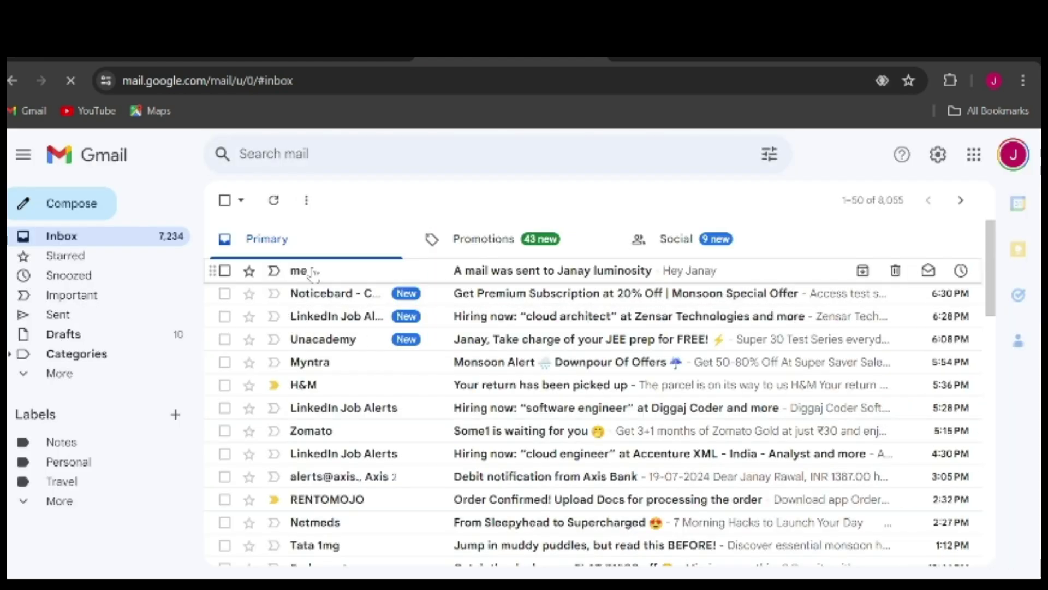
# Open the flow-sent email from 'me', inspect its sender details, then return to flow1
pyautogui.click(322, 271)
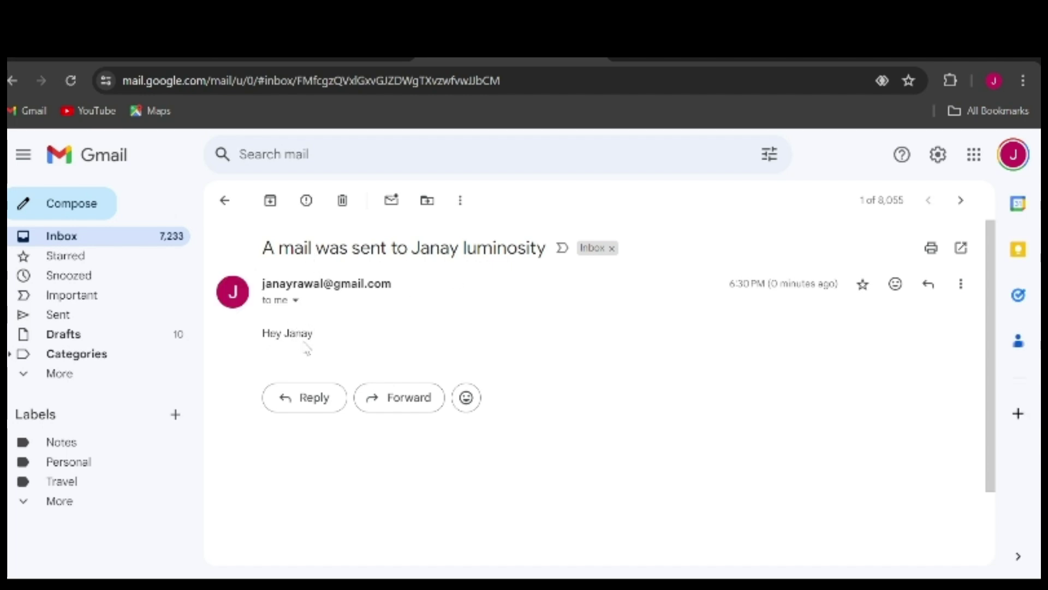
pyautogui.click(295, 300)
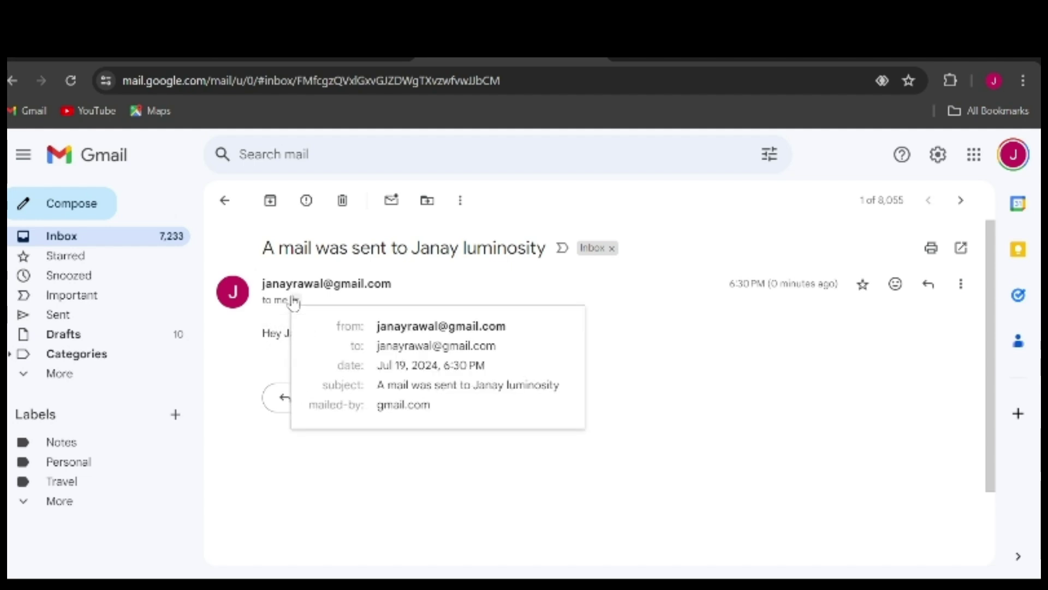
pyautogui.click(224, 347)
pyautogui.click(126, 62)
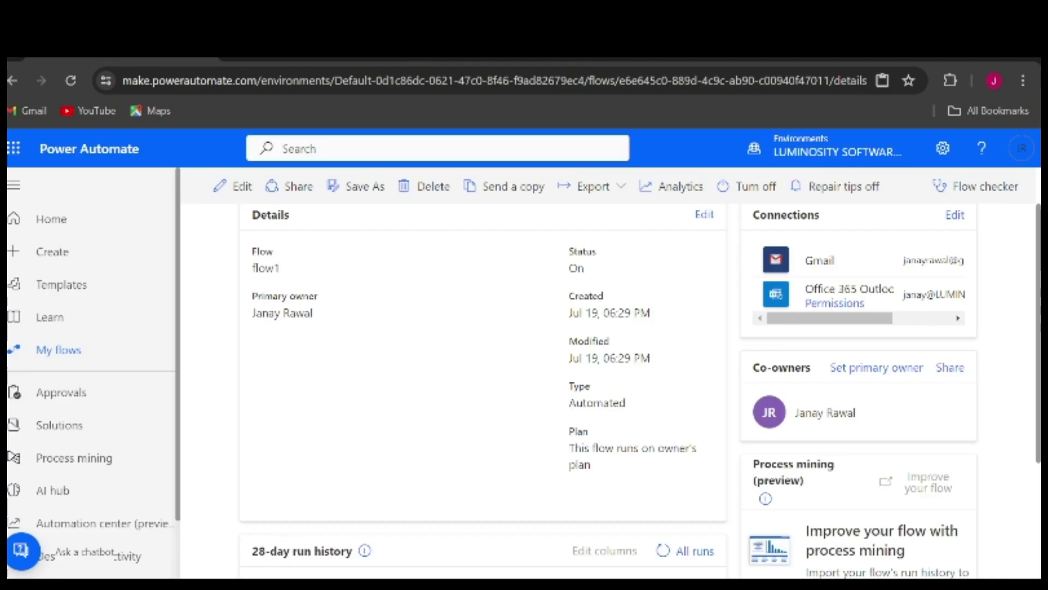
# Scroll to flow1's run history and verify one Succeeded run lasting 00:00:01
pyautogui.scroll(-3, 404, 315)
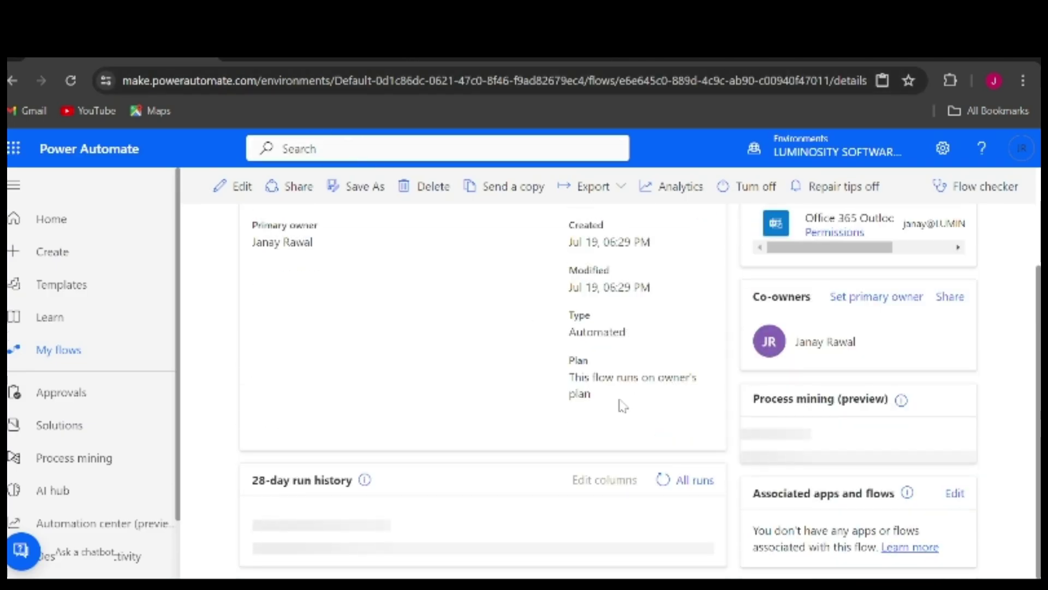
pyautogui.scroll(-1, 436, 390)
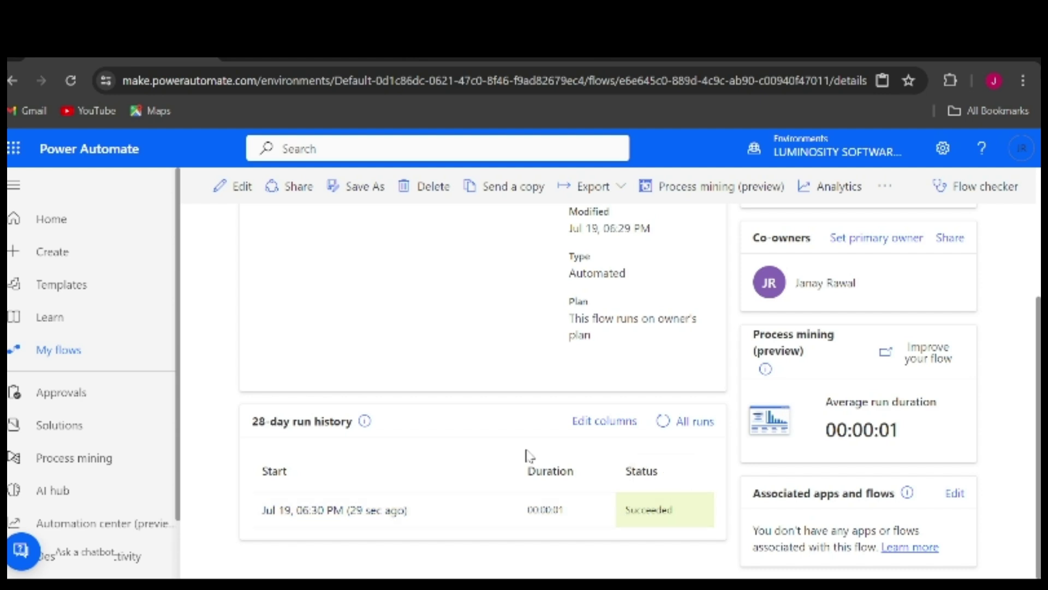
pyautogui.scroll(3, 528, 455)
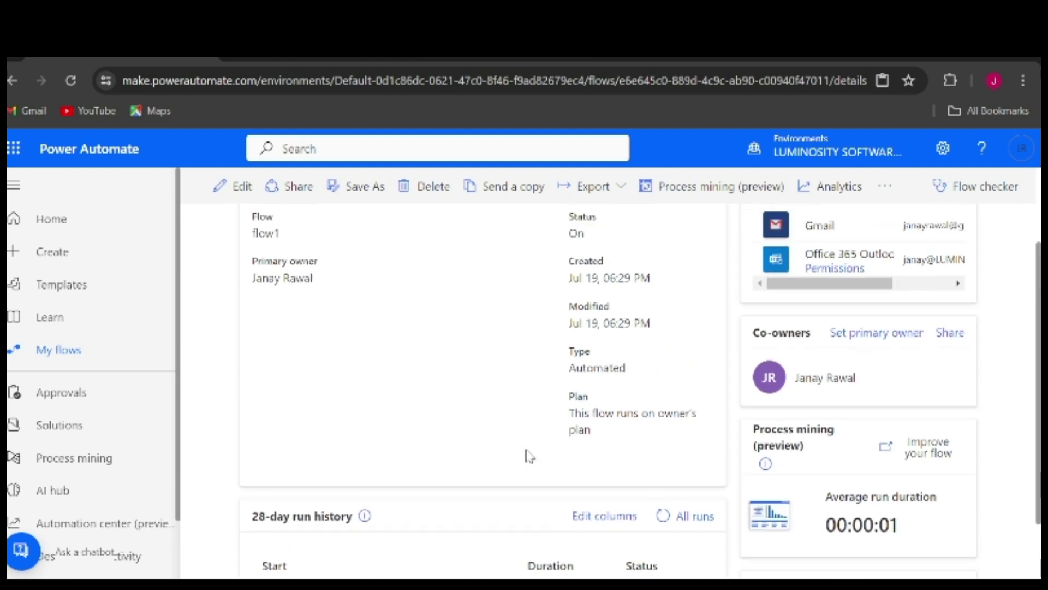
pyautogui.scroll(-2, 528, 455)
pyautogui.scroll(2, 528, 455)
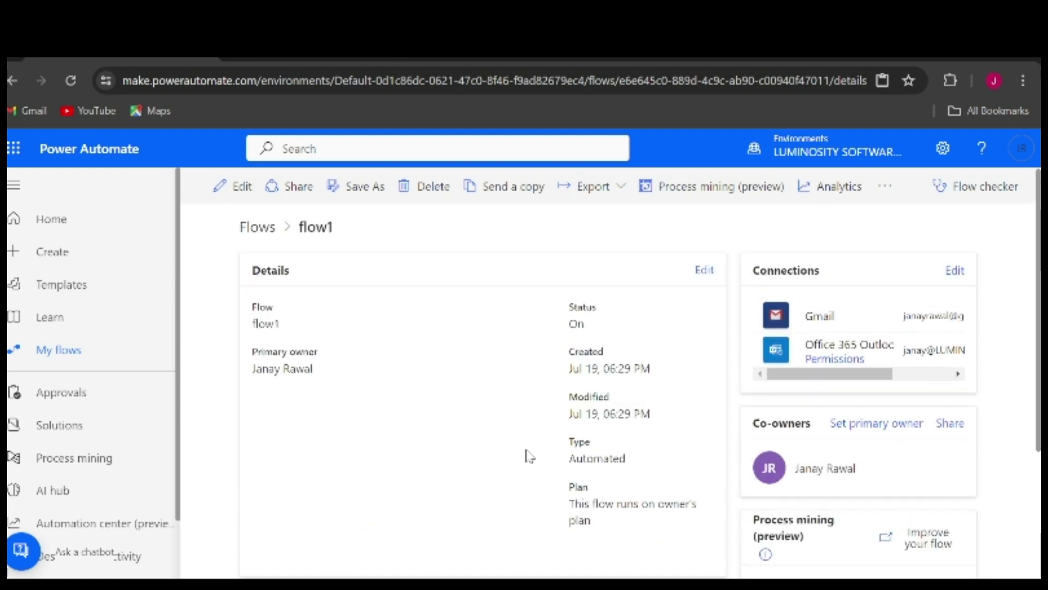
pyautogui.scroll(-2, 528, 455)
pyautogui.scroll(2, 528, 453)
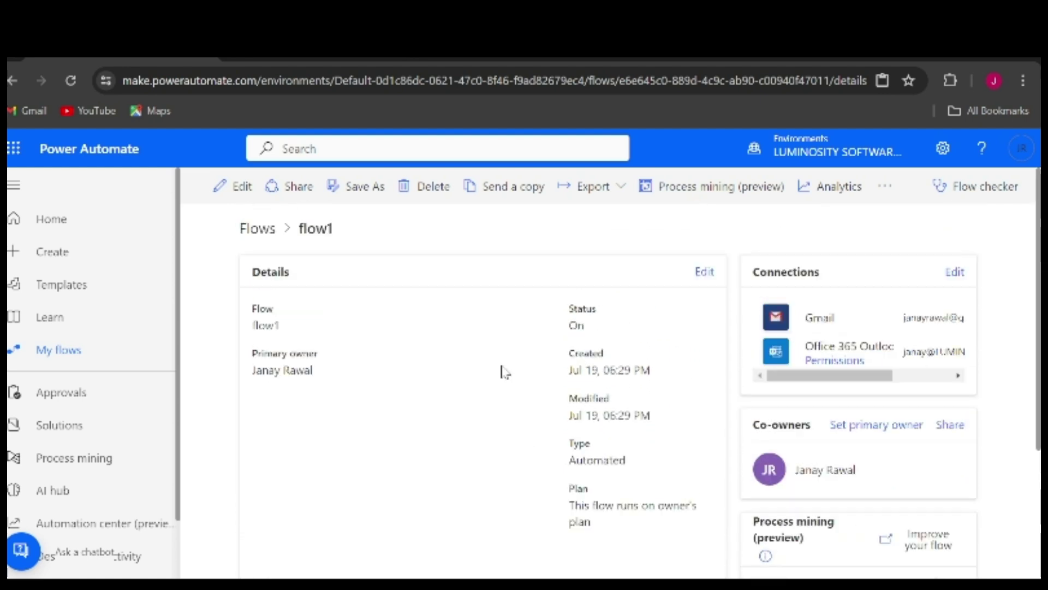